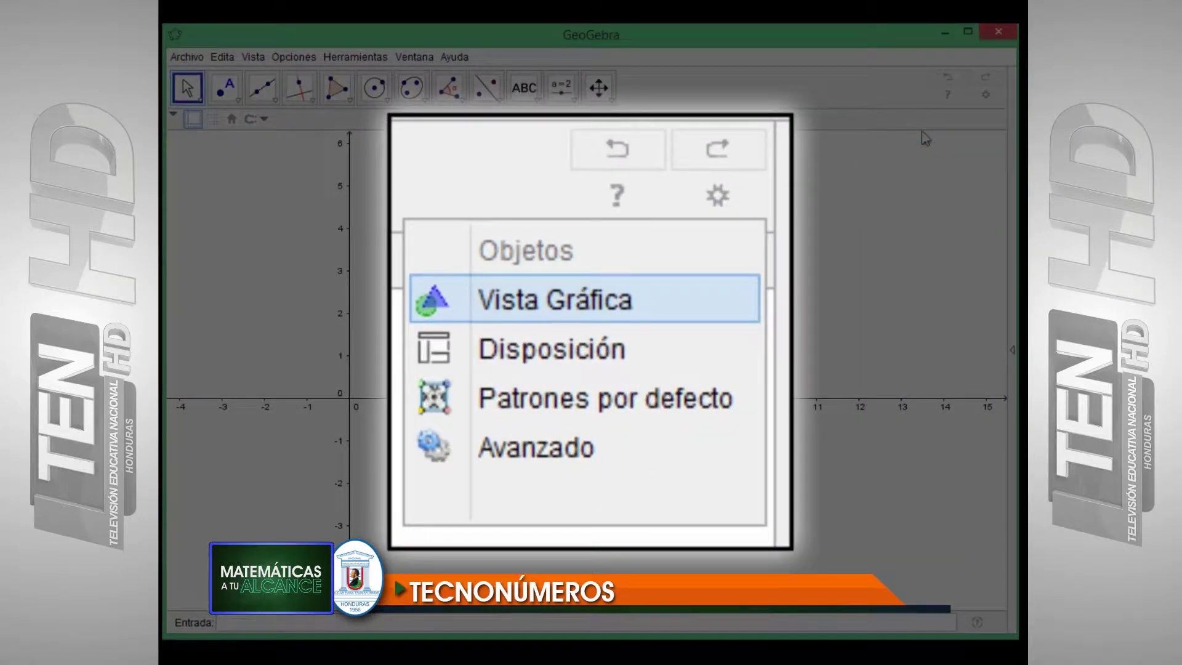
Turn on the grid in the graphics view preferences, and close the preferences
{"action": "left_click", "coordinate": [910, 150]}
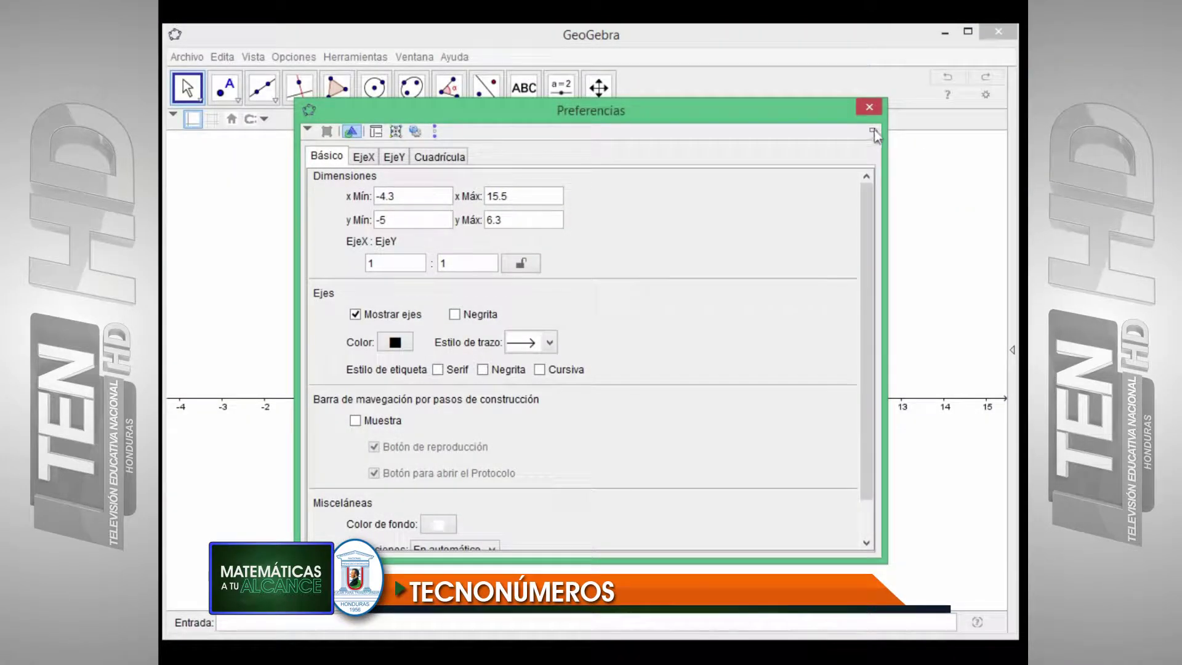
{"action": "left_click", "coordinate": [873, 132]}
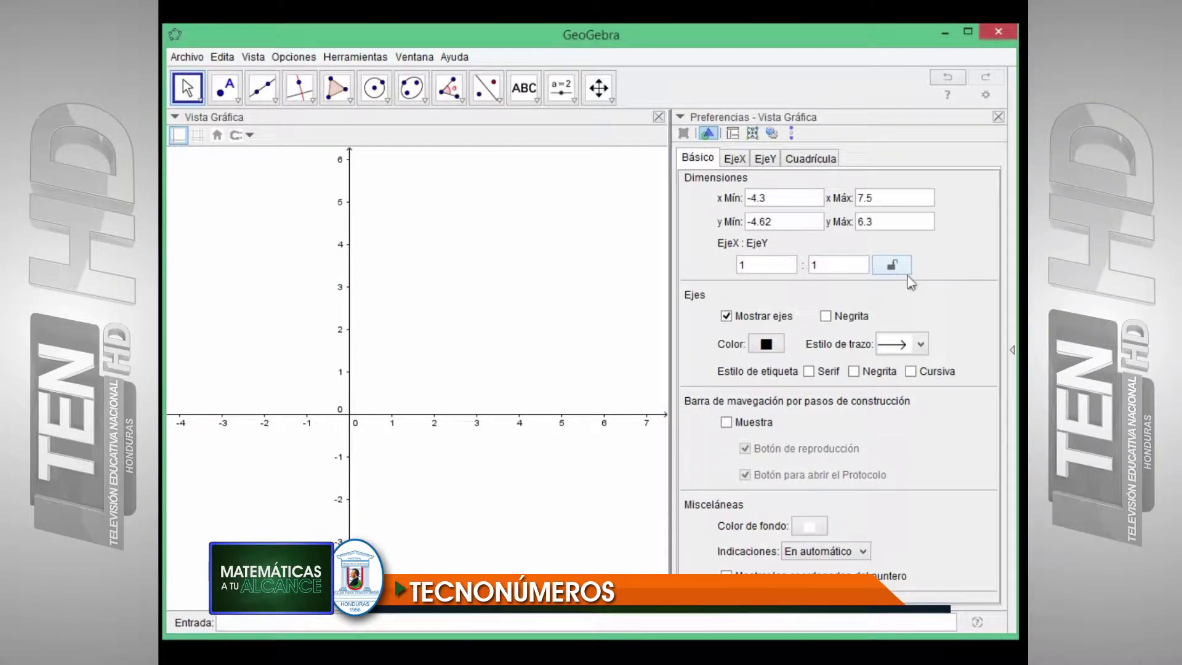
{"action": "left_click", "coordinate": [826, 162]}
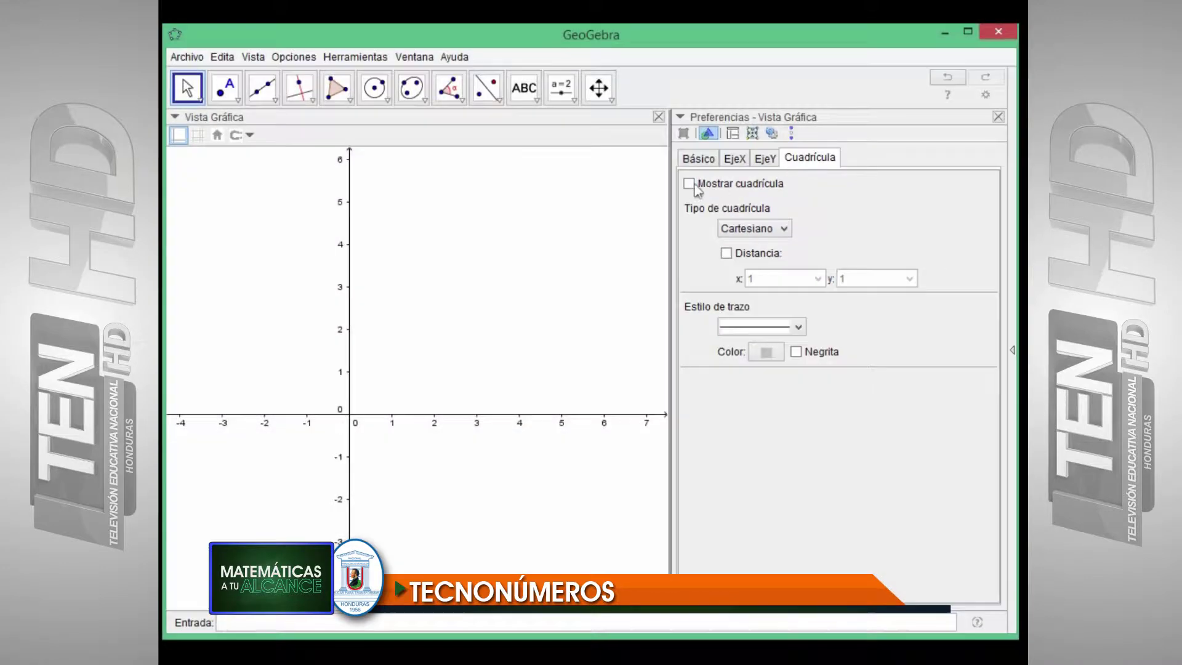
{"action": "left_click", "coordinate": [689, 184]}
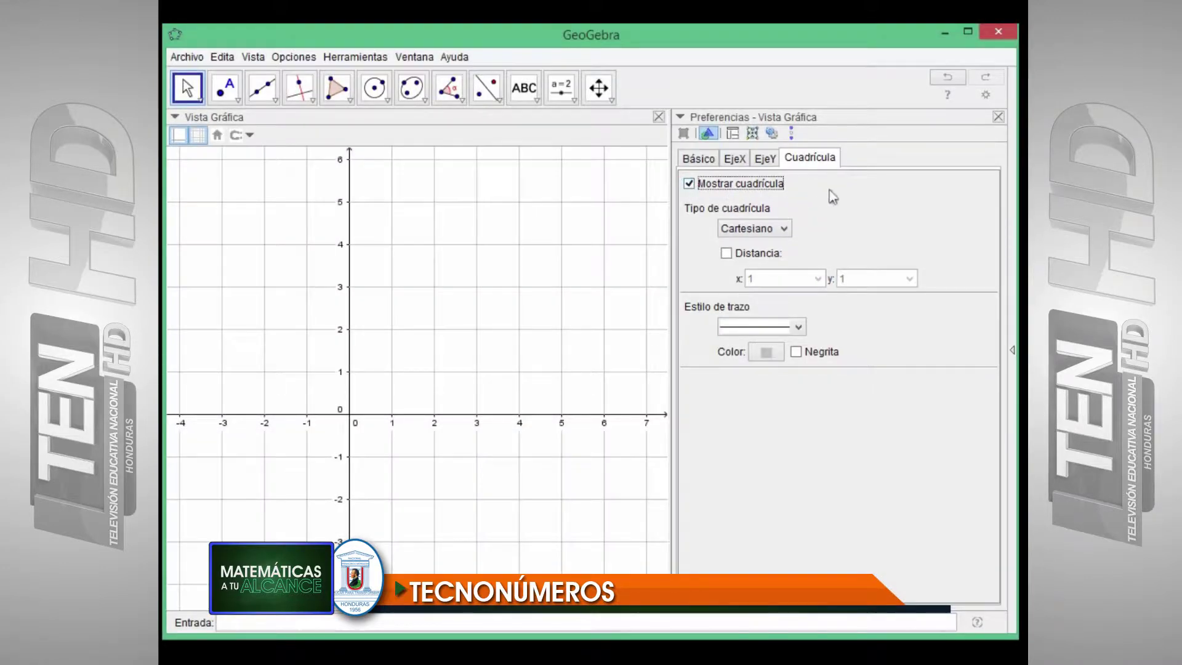
{"action": "left_click", "coordinate": [997, 118]}
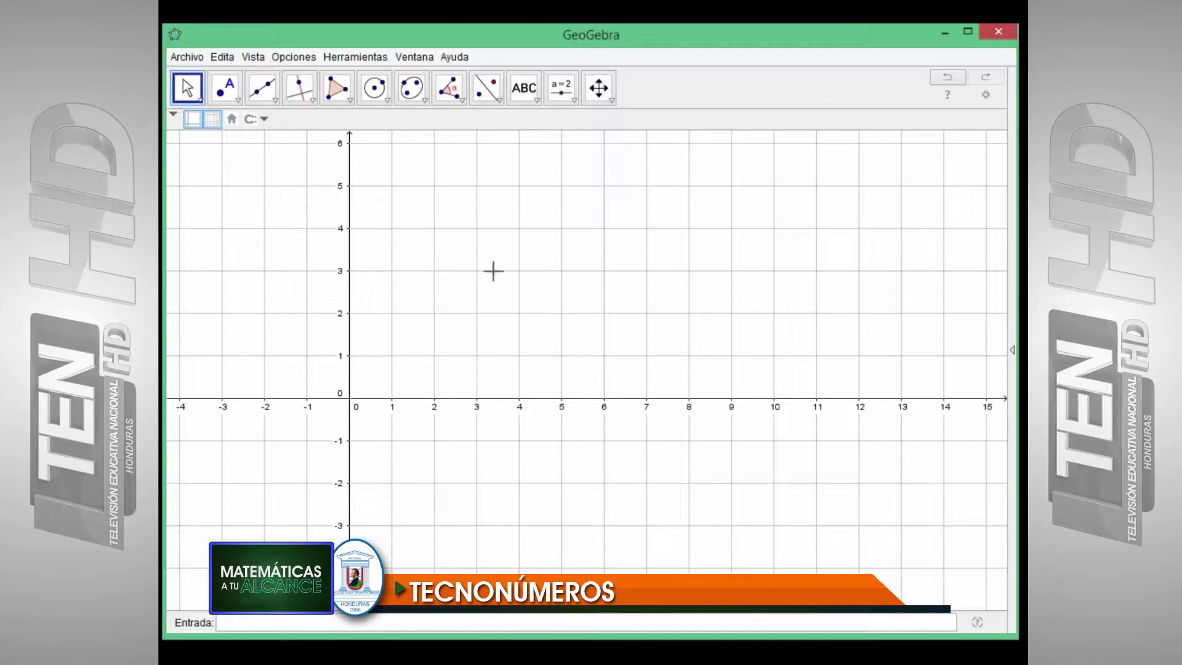
Draw a right triangle from three segments joining the points (0, 4), (0, 0) and (3, 0)
{"action": "left_click_drag", "start_coordinate": [468, 229], "coordinate": [612, 238]}
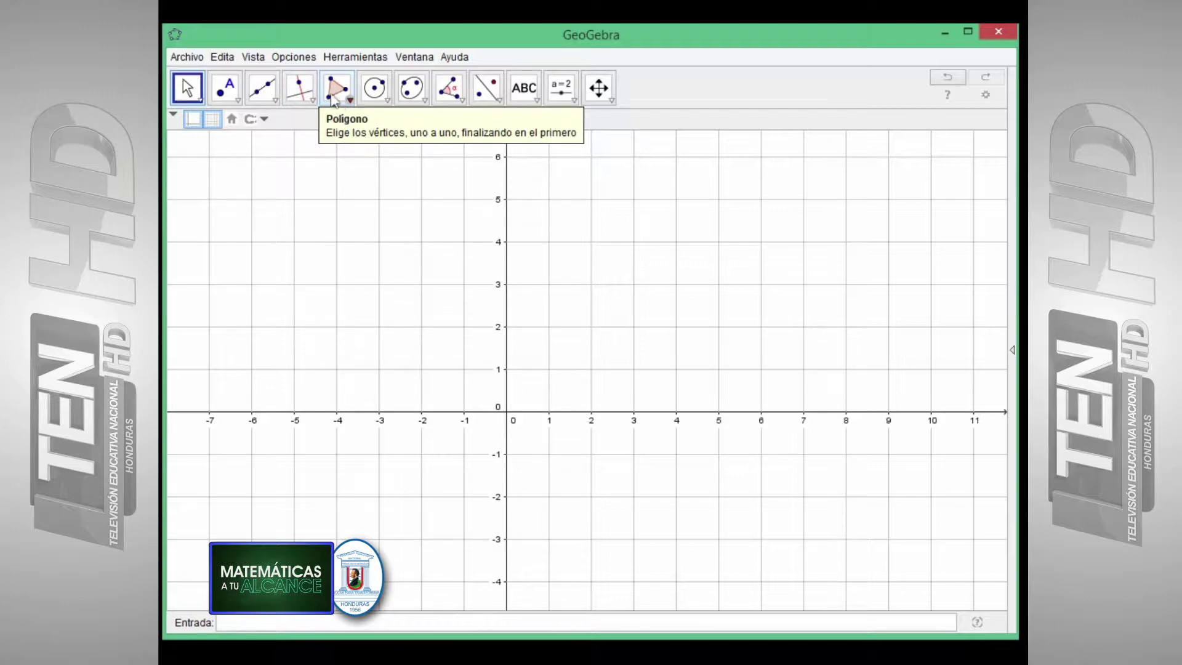
{"action": "left_click", "coordinate": [271, 96]}
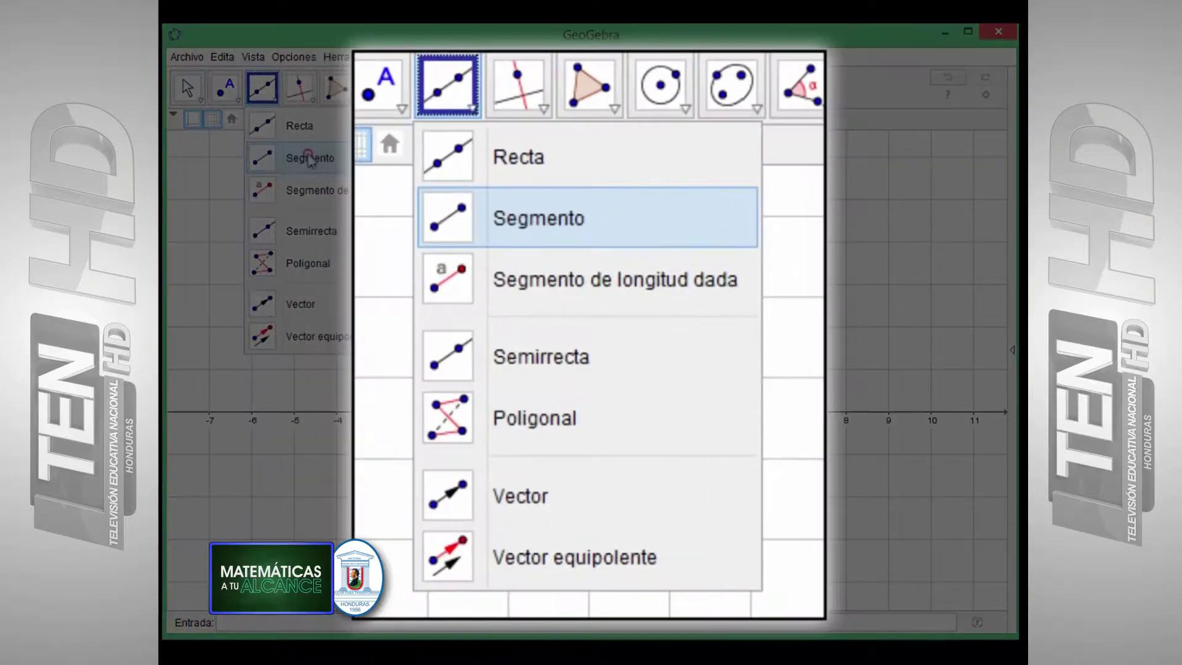
{"action": "left_click", "coordinate": [289, 157]}
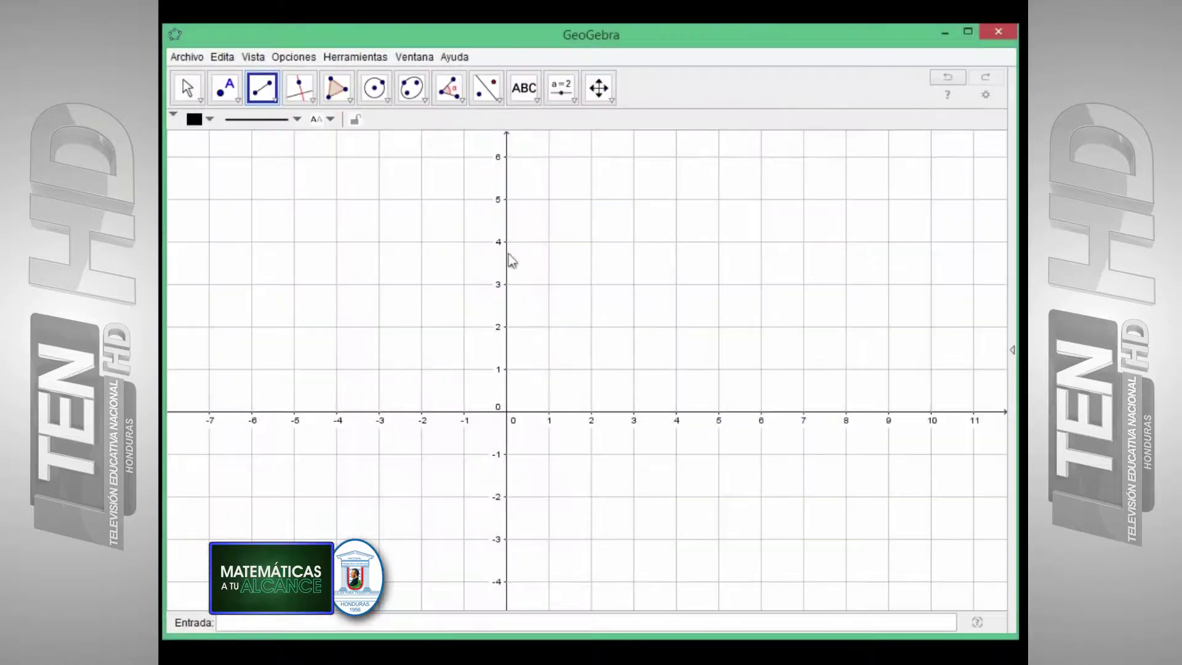
{"action": "left_click", "coordinate": [506, 242]}
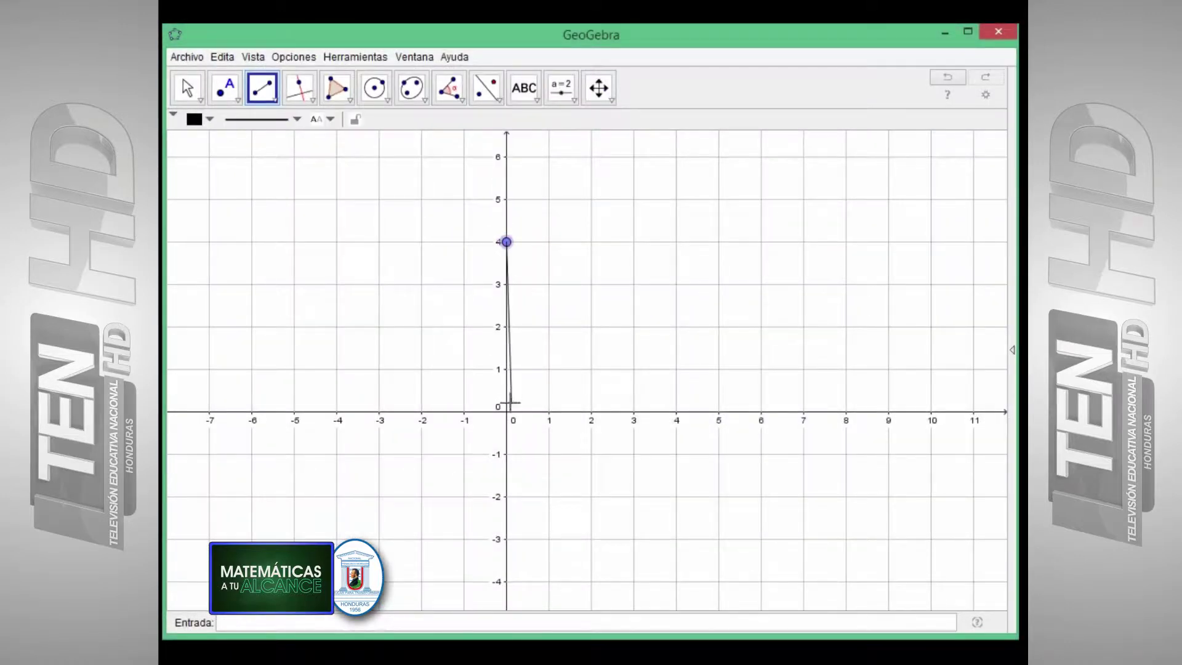
{"action": "left_click", "coordinate": [508, 414]}
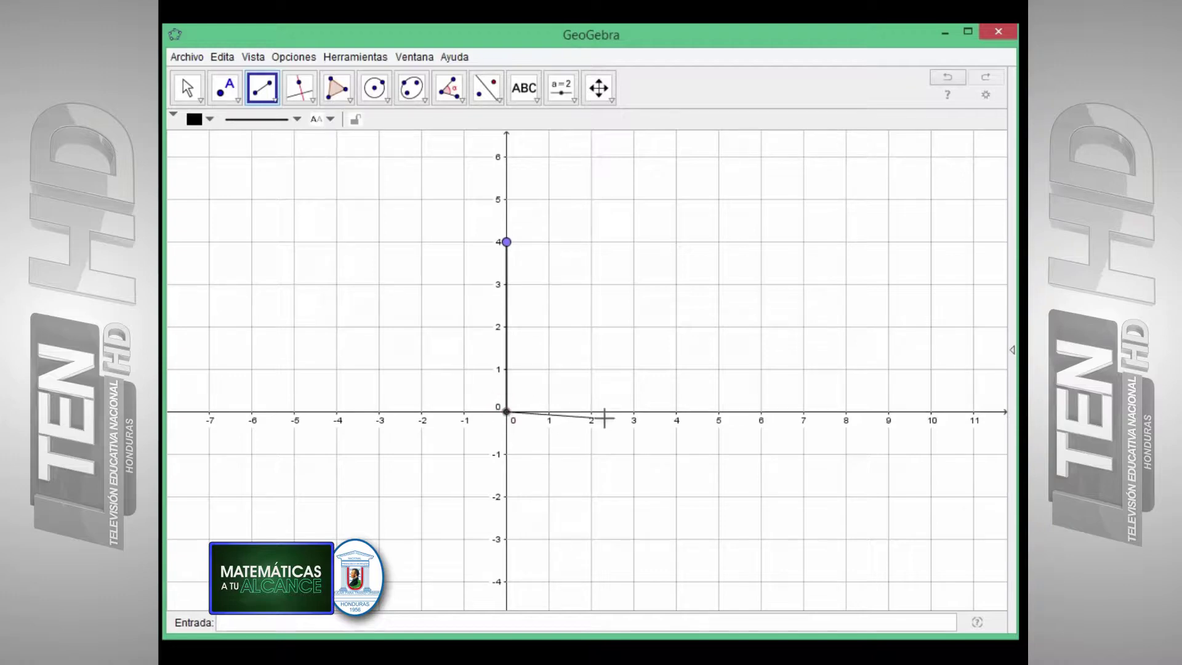
{"action": "left_click", "coordinate": [632, 411]}
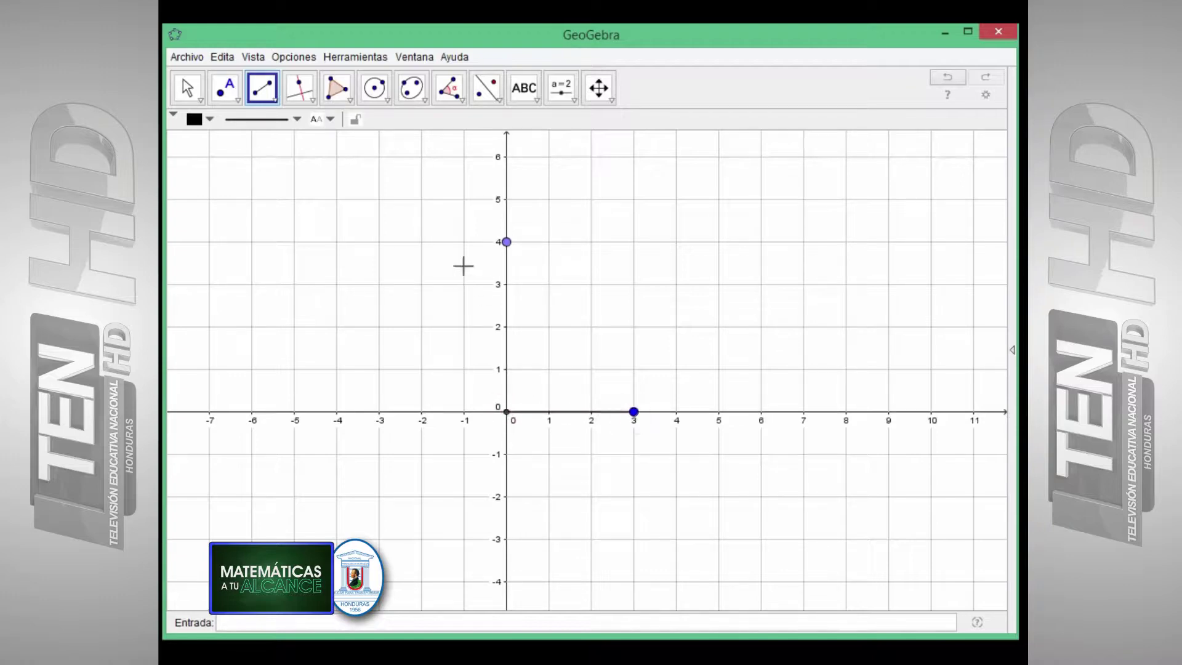
{"action": "left_click", "coordinate": [506, 242]}
{"action": "left_click", "coordinate": [634, 411]}
{"action": "left_click", "coordinate": [191, 93]}
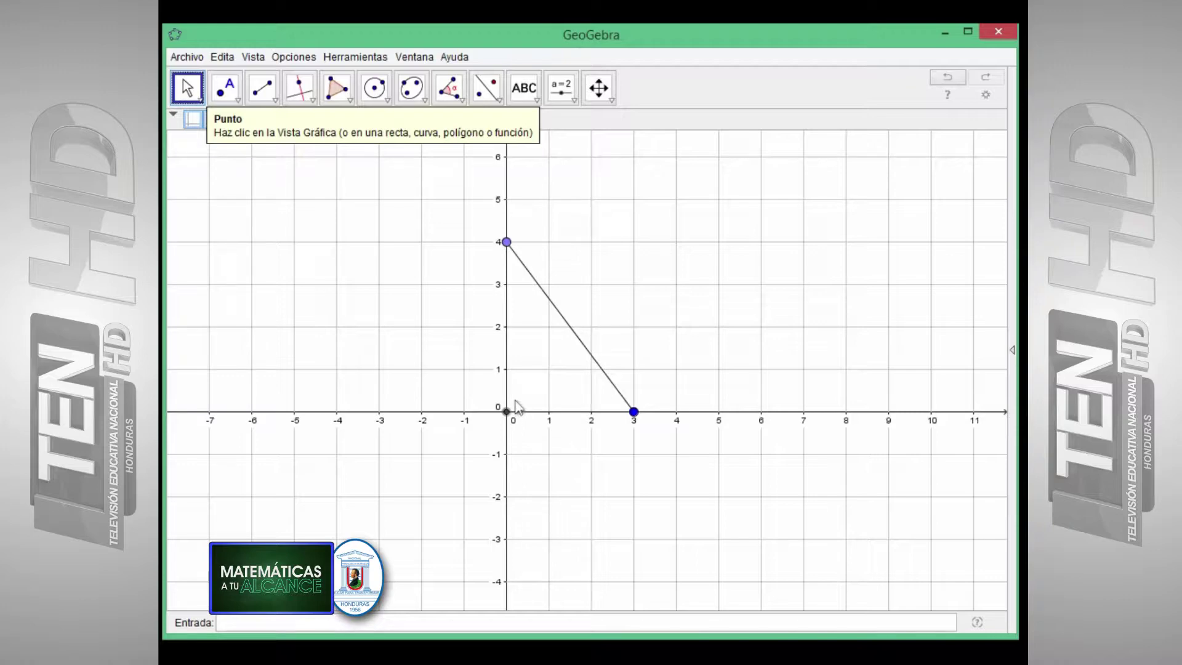
{"action": "left_click", "coordinate": [190, 91]}
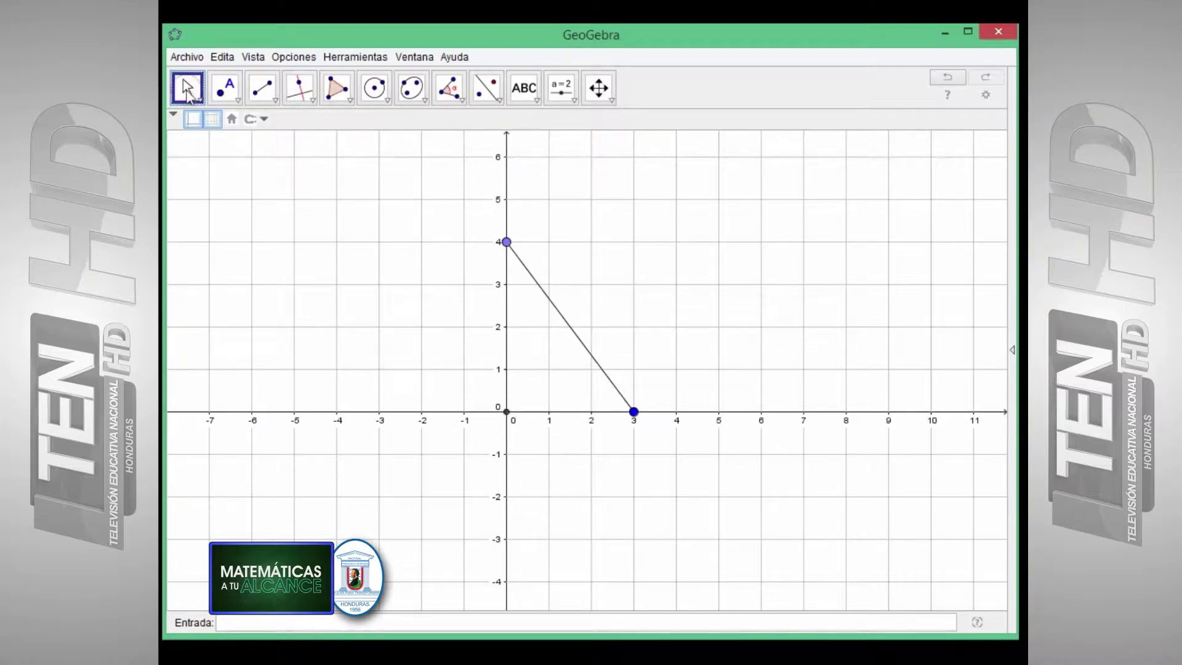
{"action": "left_click", "coordinate": [197, 103]}
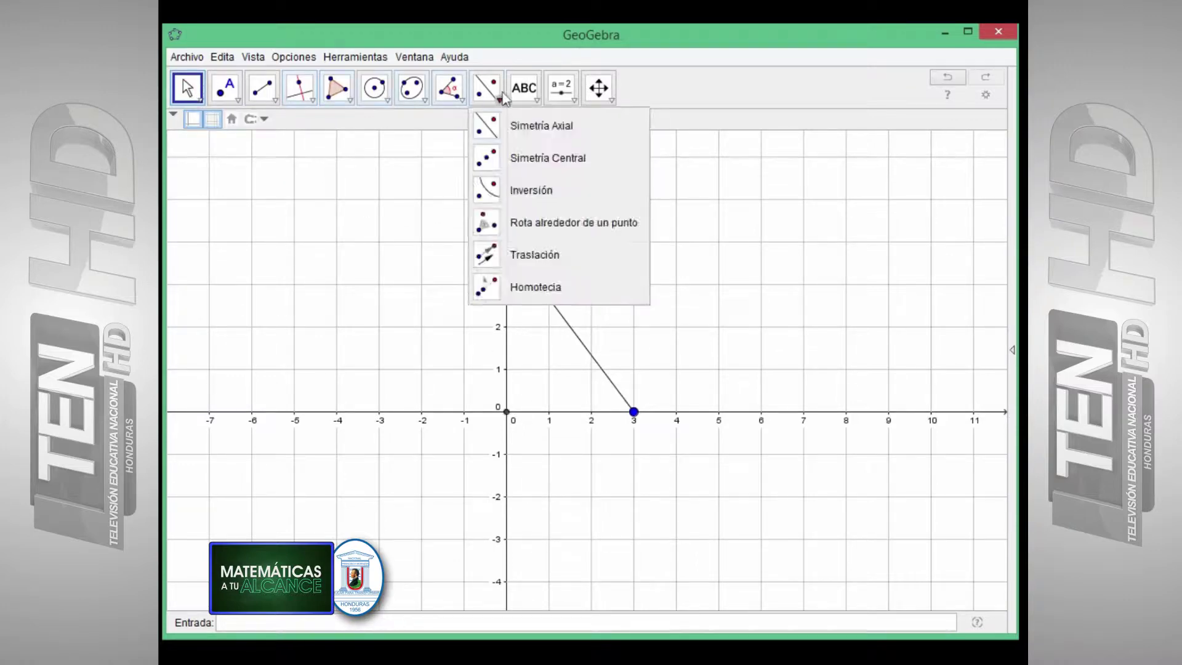
Add the text c^2=a^2+b^2 as a LaTeX formula and place it in the empty area beside the triangle
{"action": "left_click", "coordinate": [523, 93]}
{"action": "left_click", "coordinate": [522, 99]}
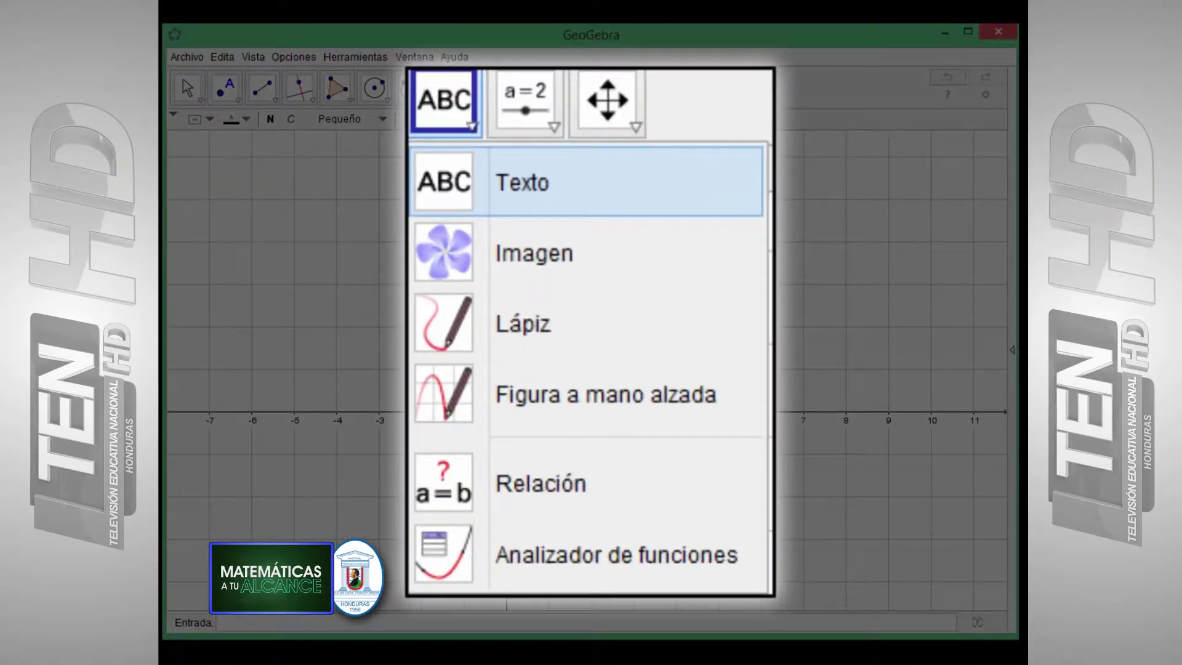
{"action": "left_click", "coordinate": [668, 210]}
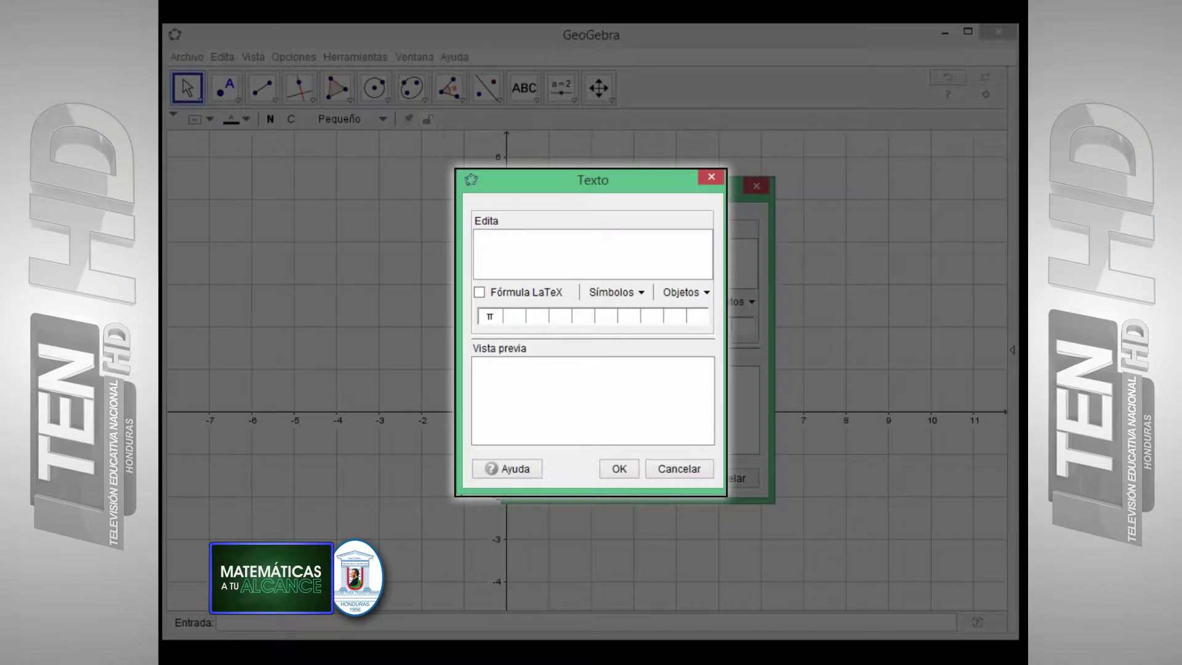
{"action": "type", "text": "c^2"}
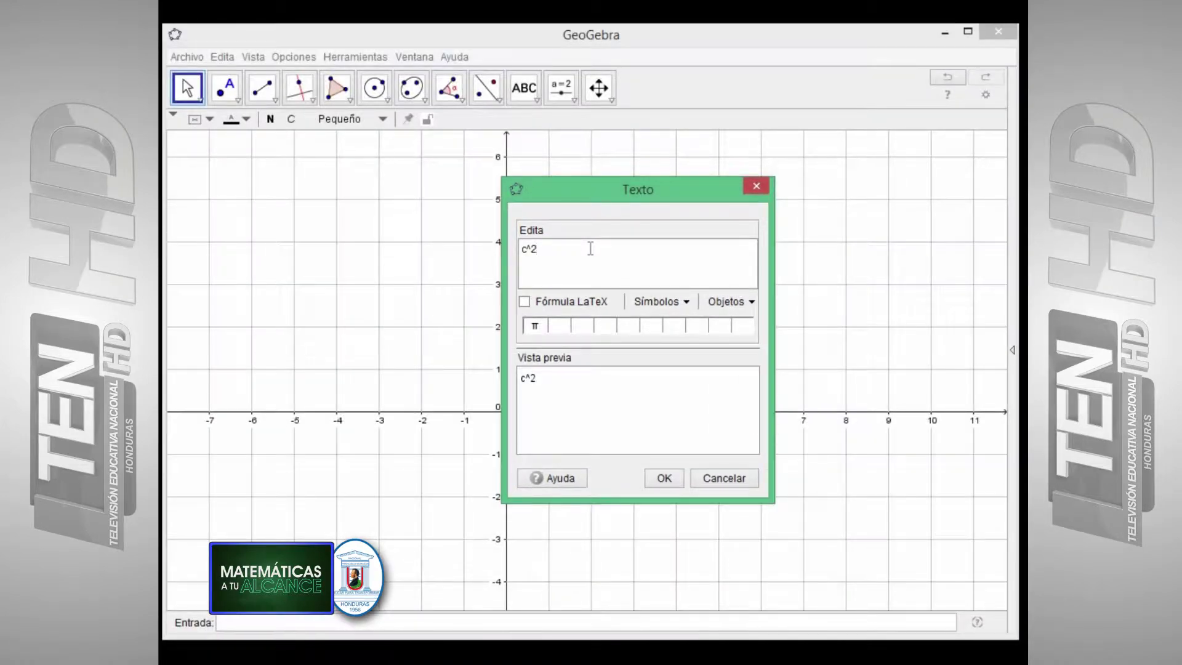
{"action": "type", "text": "=a^1"}
{"action": "key", "text": "BackSpace"}
{"action": "type", "text": "2+b^2"}
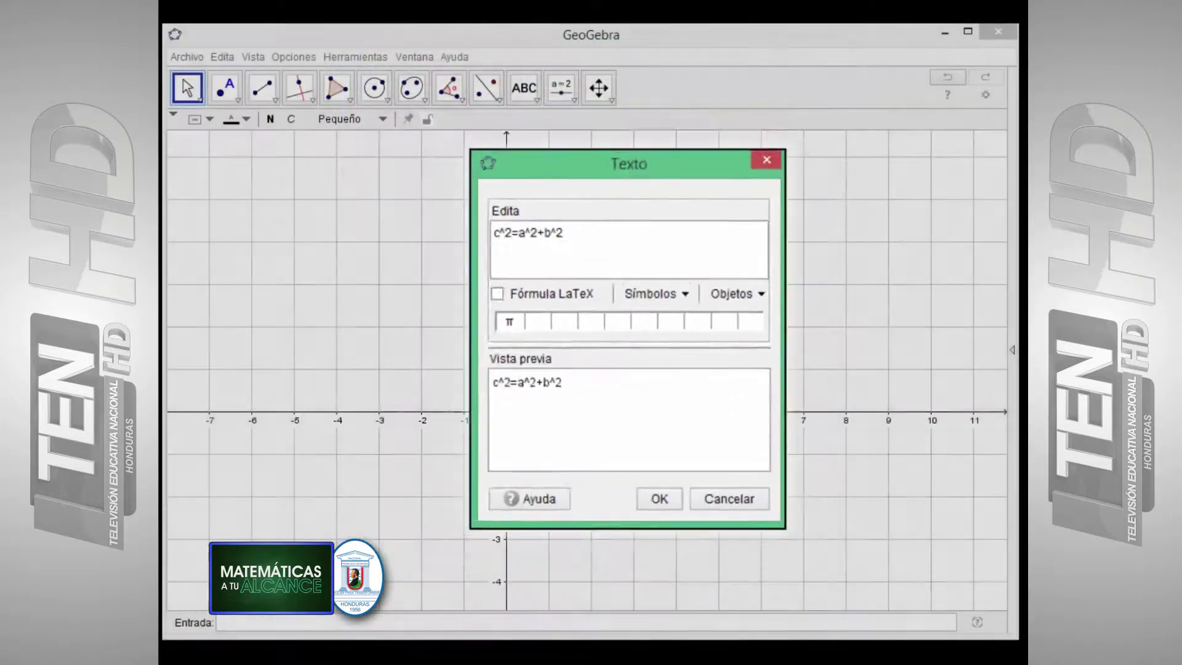
{"action": "left_click", "coordinate": [525, 301]}
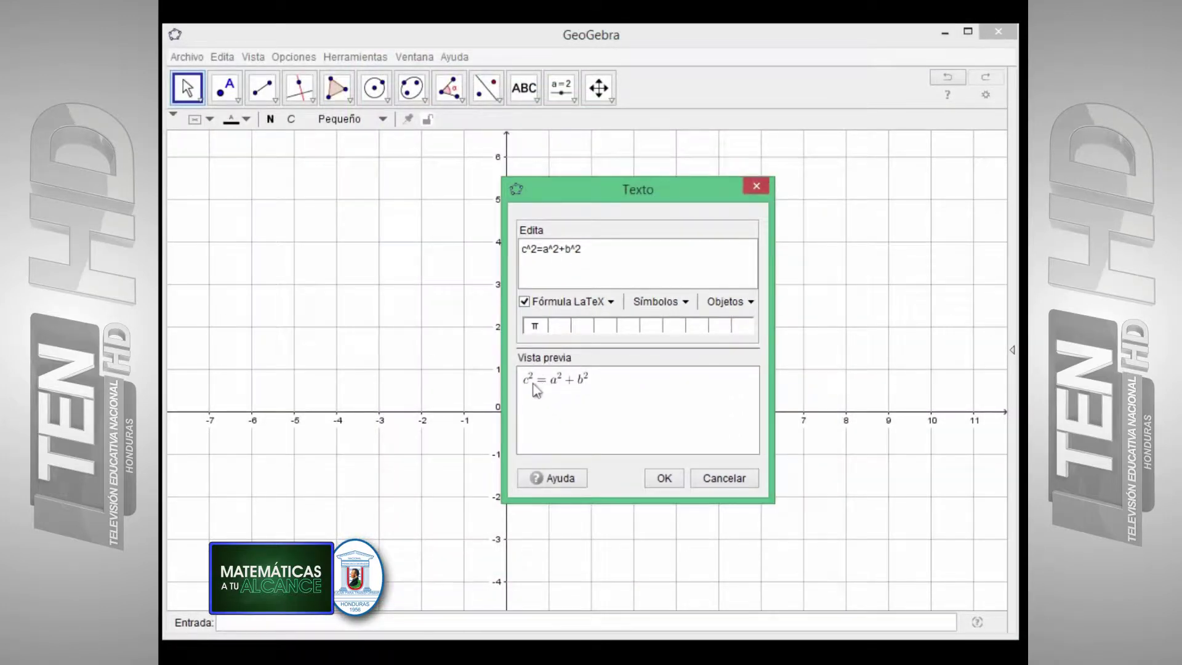
{"action": "left_click", "coordinate": [663, 478]}
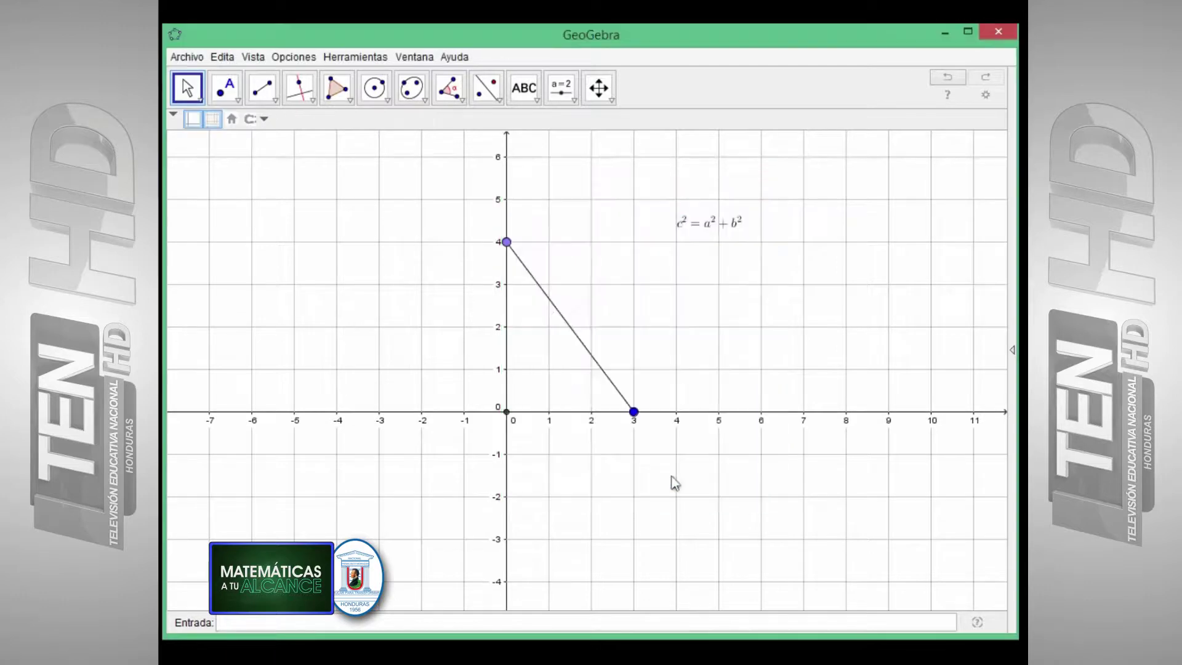
{"action": "left_click_drag", "start_coordinate": [741, 222], "coordinate": [804, 224]}
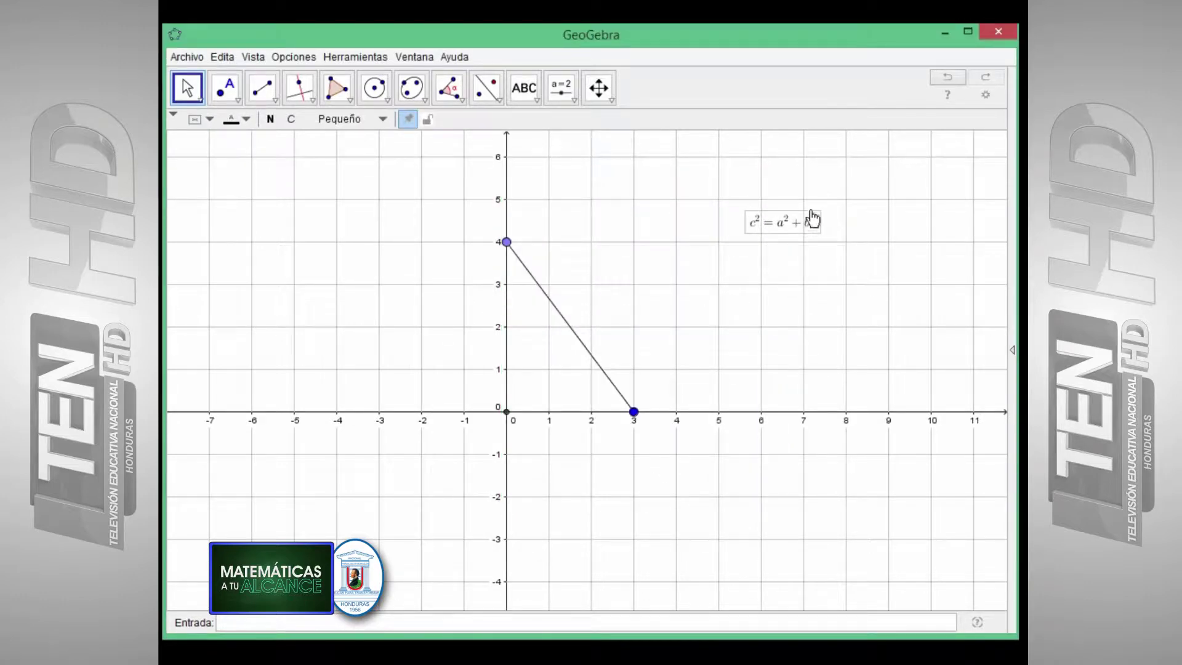
{"action": "left_click", "coordinate": [985, 94]}
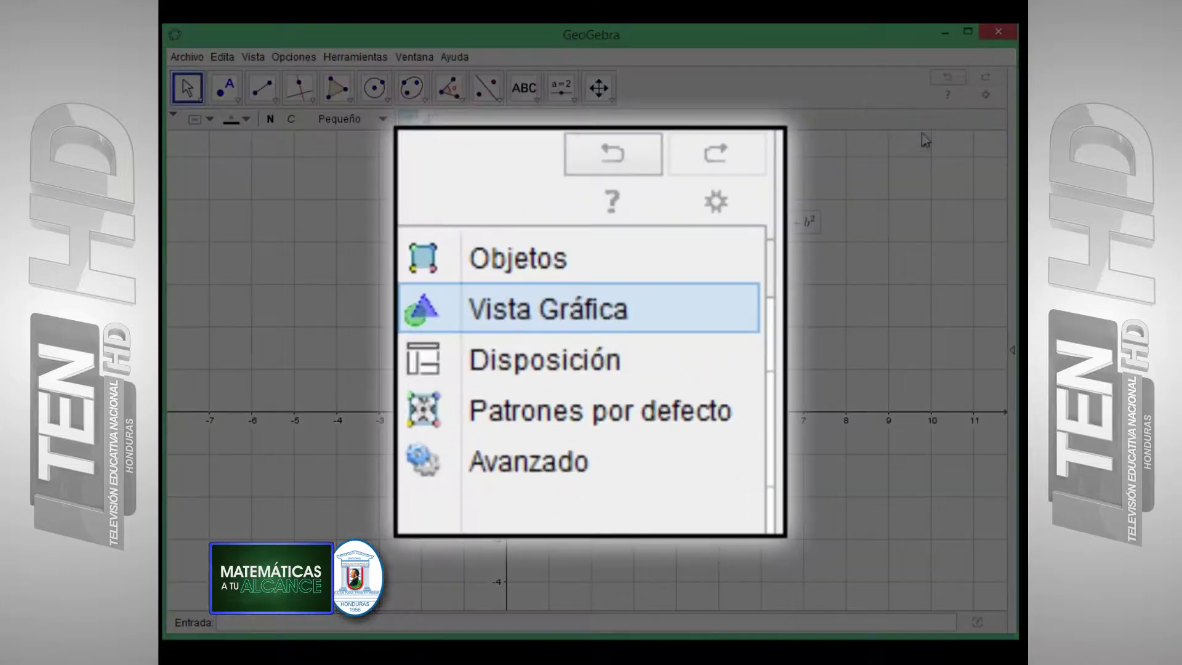
{"action": "left_click", "coordinate": [926, 140]}
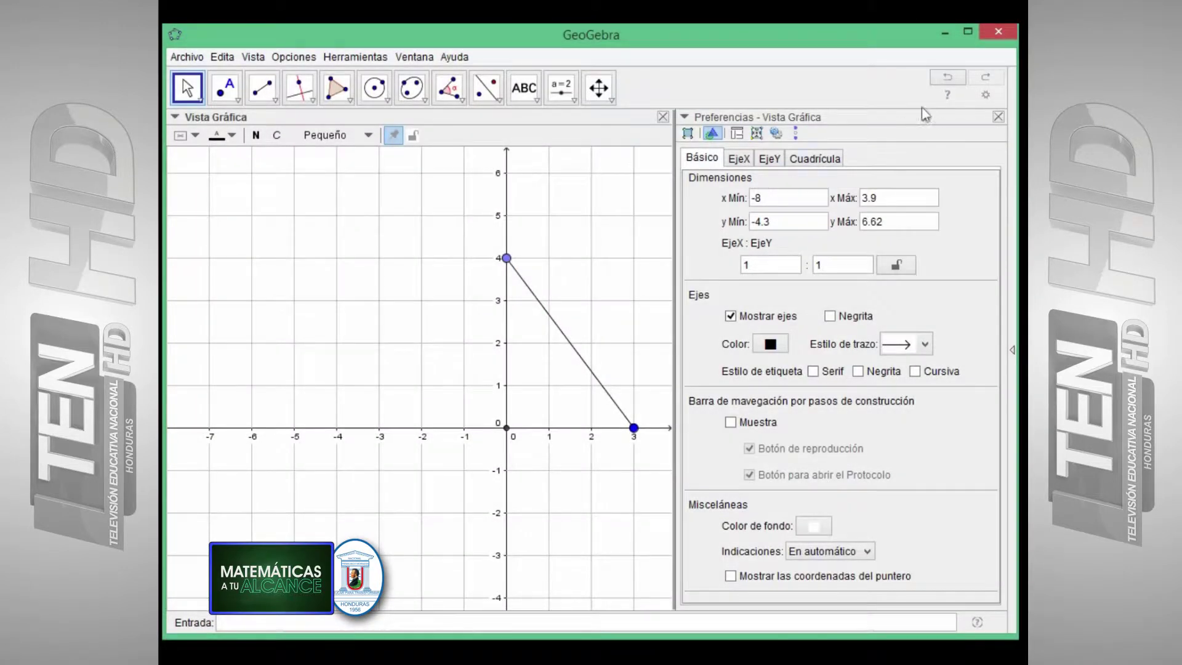
{"action": "left_click", "coordinate": [999, 117]}
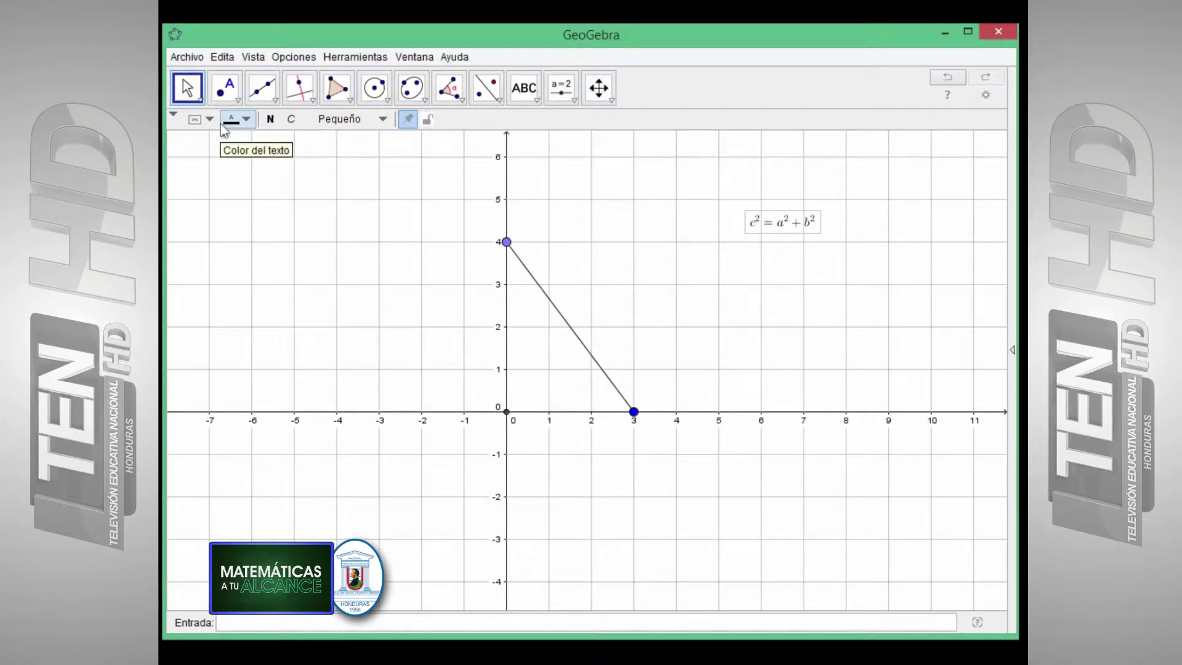
Make the formula bold with size Mediano, and move it to the graph's upper-right area, around x = 9 to 11
{"action": "left_click", "coordinate": [271, 118]}
{"action": "left_click", "coordinate": [249, 120]}
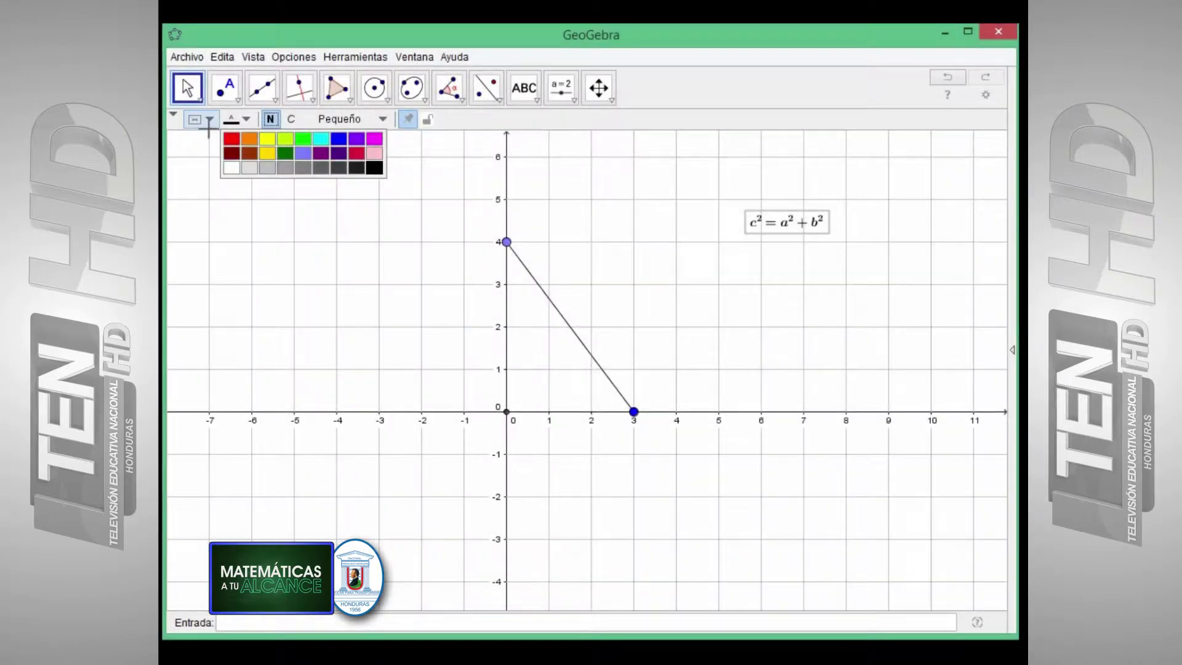
{"action": "left_click", "coordinate": [208, 125]}
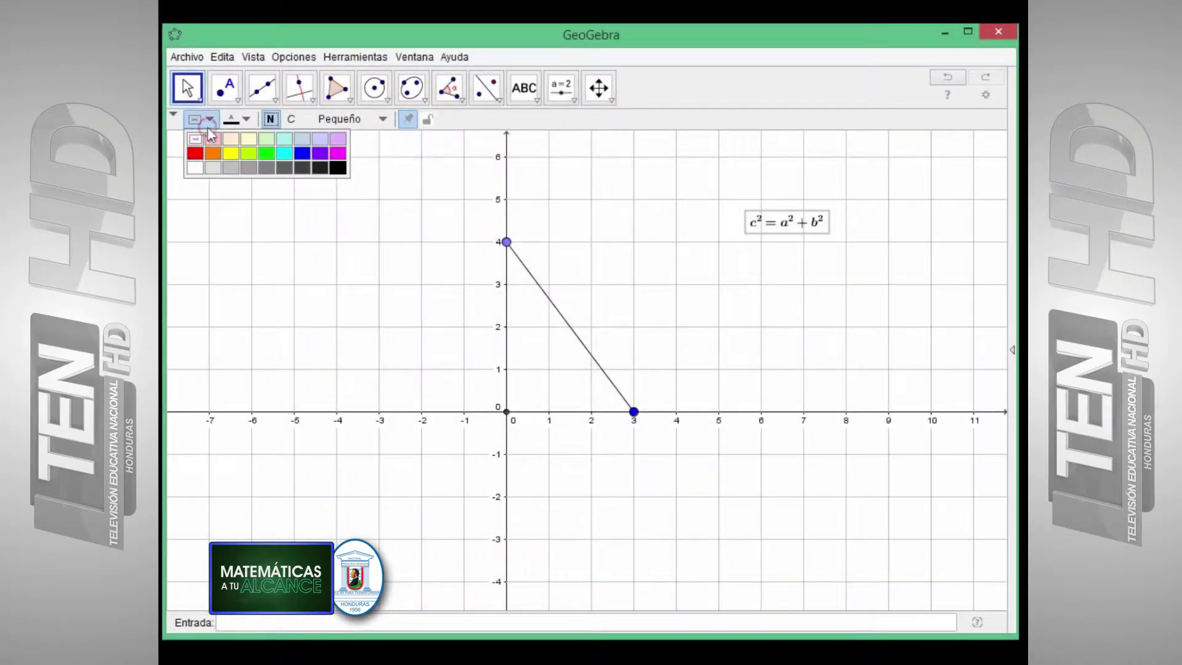
{"action": "left_click", "coordinate": [373, 120]}
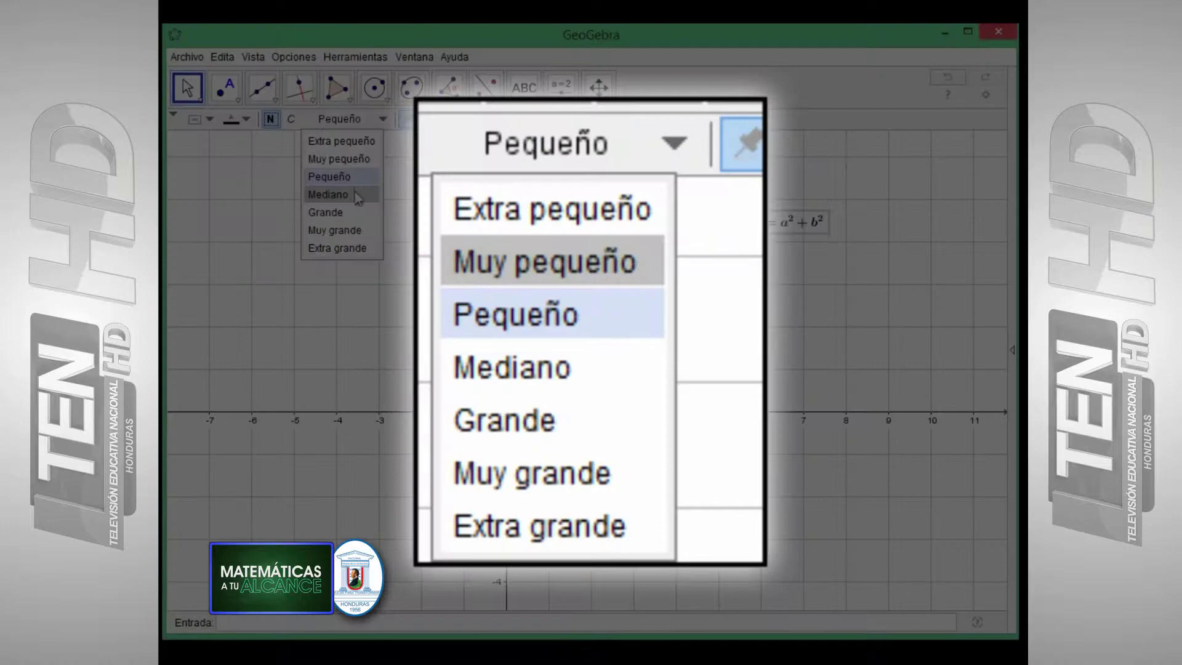
{"action": "left_click", "coordinate": [326, 194]}
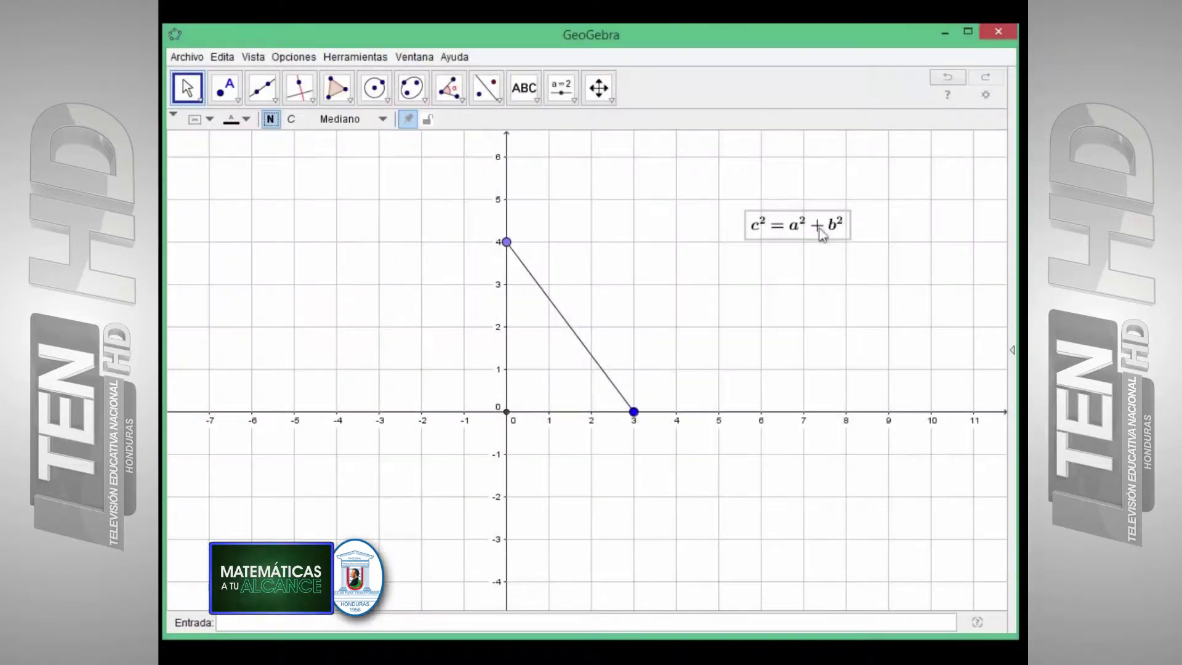
{"action": "left_click_drag", "start_coordinate": [820, 235], "coordinate": [904, 308]}
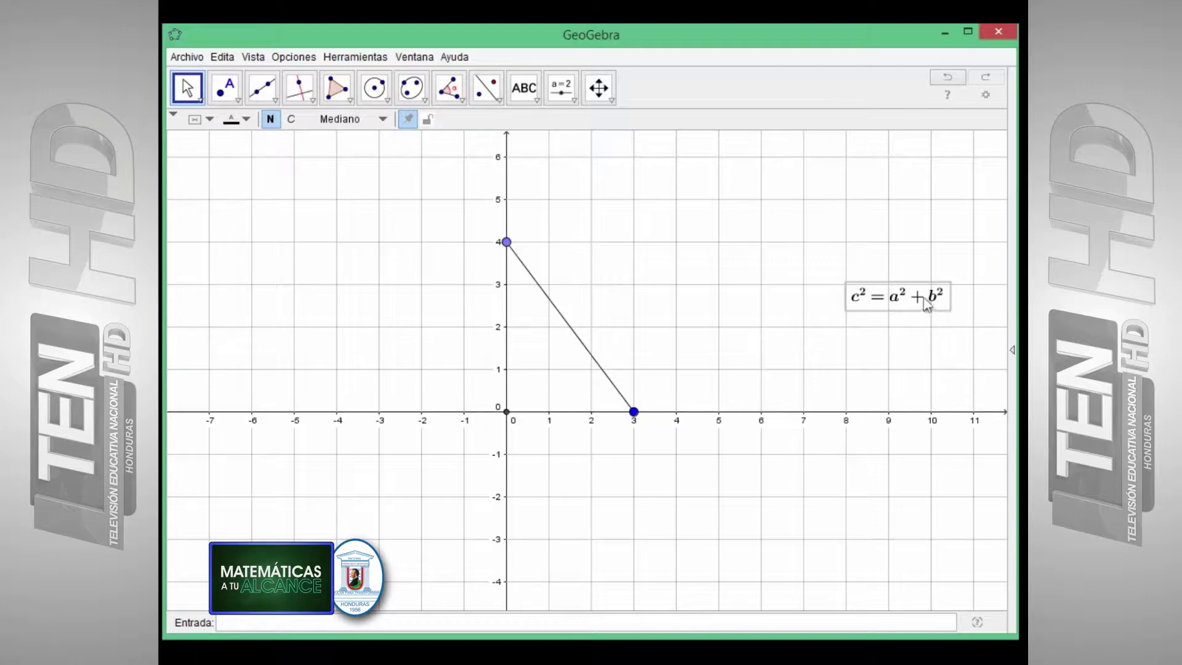
{"action": "left_click_drag", "start_coordinate": [902, 291], "coordinate": [937, 182]}
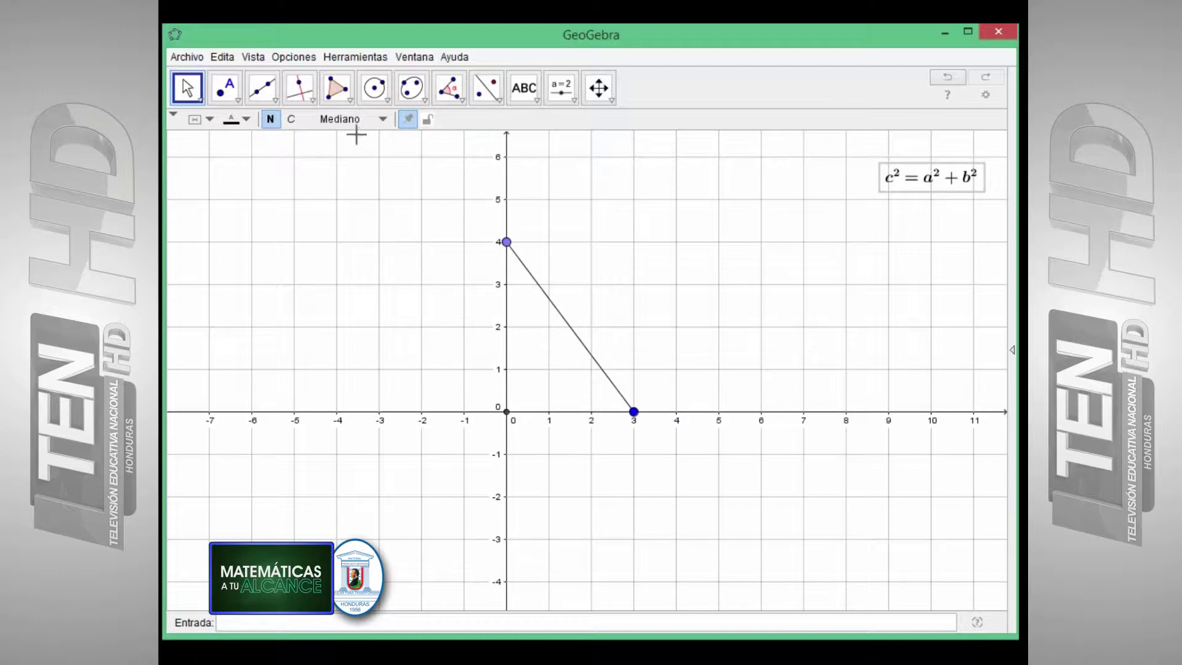
Construct a regular polygon with 4 vertices on the hypotenuse from (0, 4) to (3, 0), extending outside the triangle
{"action": "left_click", "coordinate": [347, 103]}
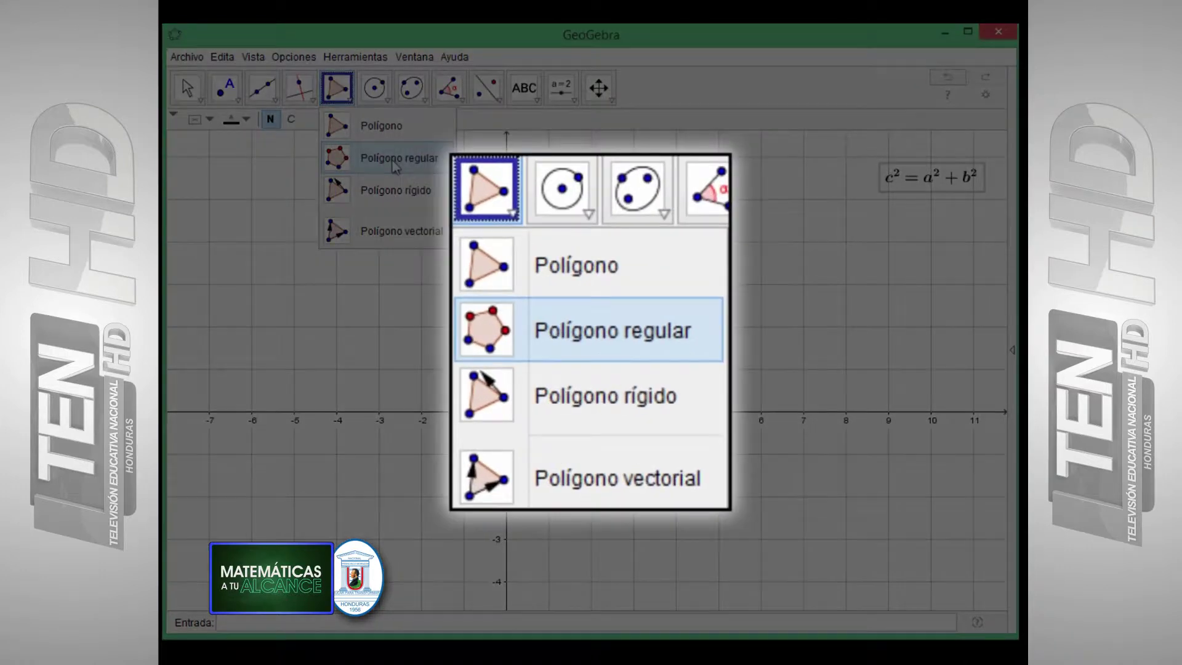
{"action": "left_click", "coordinate": [394, 160]}
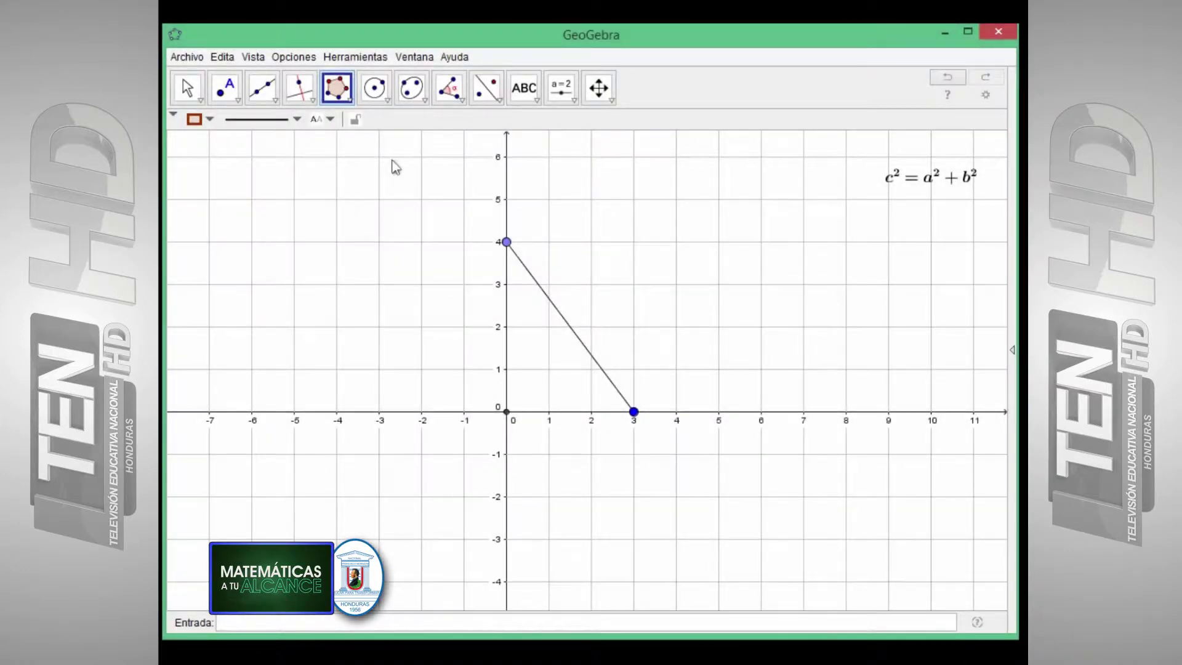
{"action": "left_click", "coordinate": [506, 243]}
{"action": "left_click", "coordinate": [634, 412]}
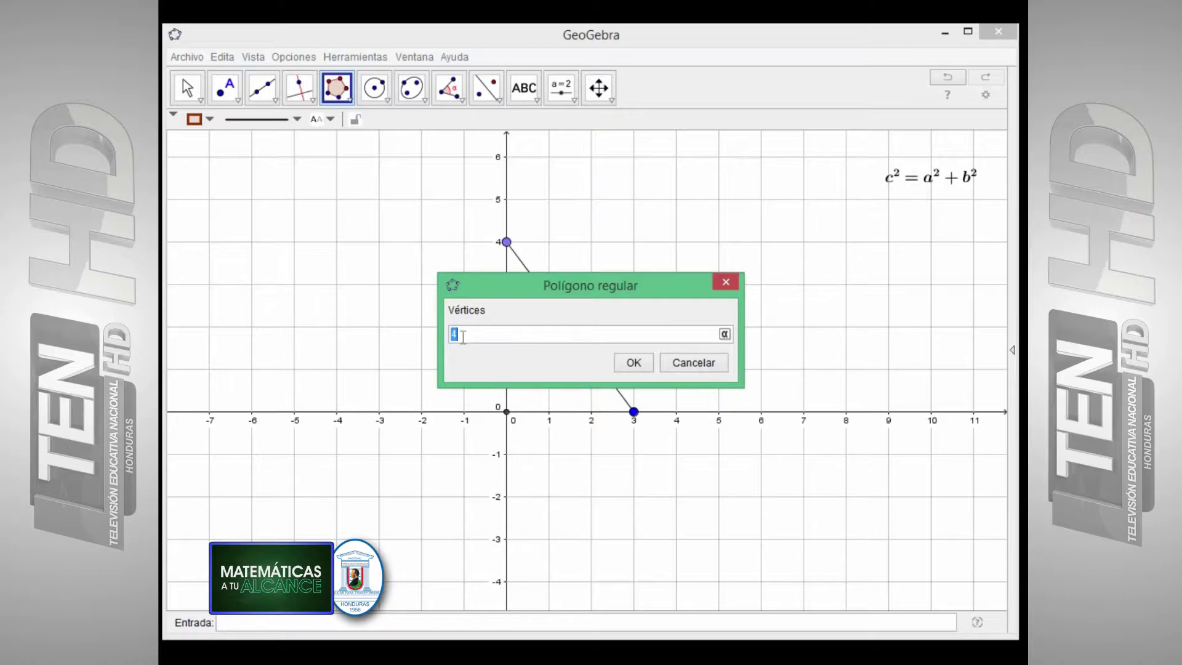
{"action": "left_click", "coordinate": [628, 363]}
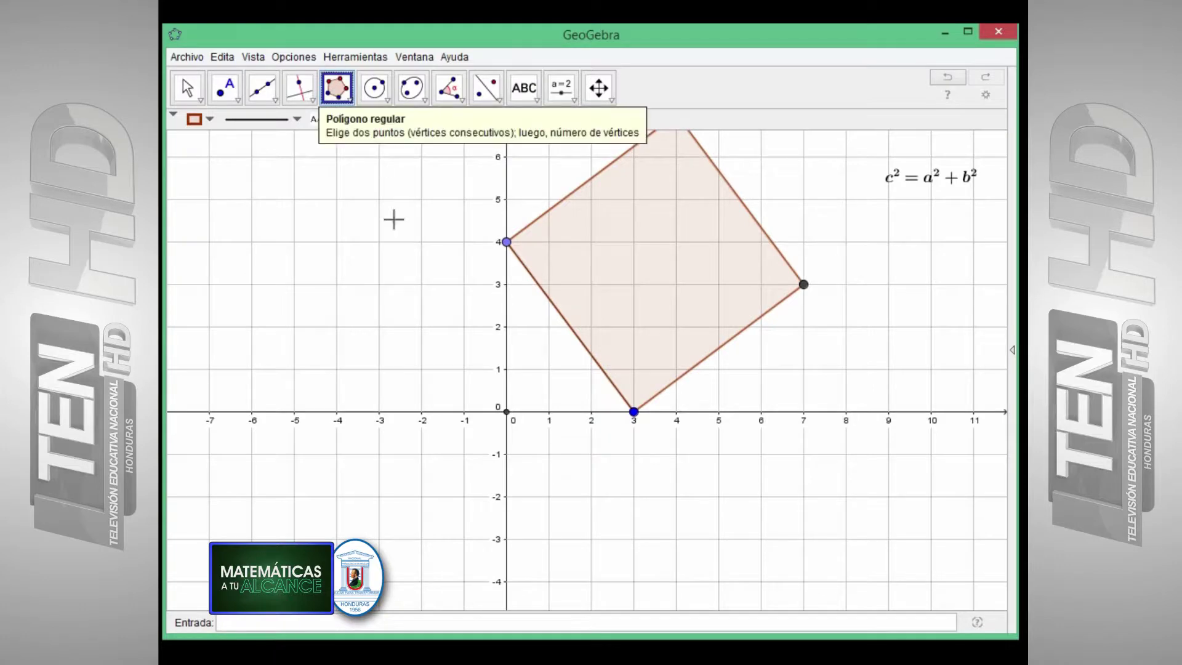
Construct a regular polygon with 4 vertices on the horizontal leg from (3, 0) to (0, 0), extending below the triangle
{"action": "left_click", "coordinate": [633, 411]}
{"action": "left_click", "coordinate": [506, 411]}
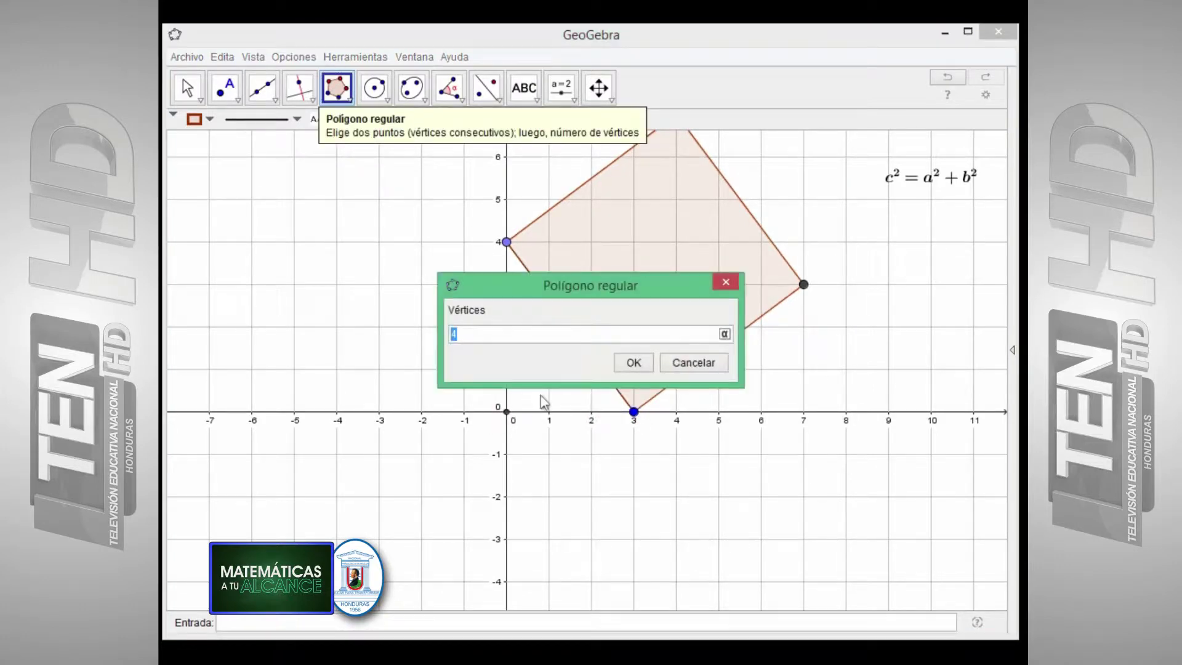
{"action": "left_click", "coordinate": [627, 363]}
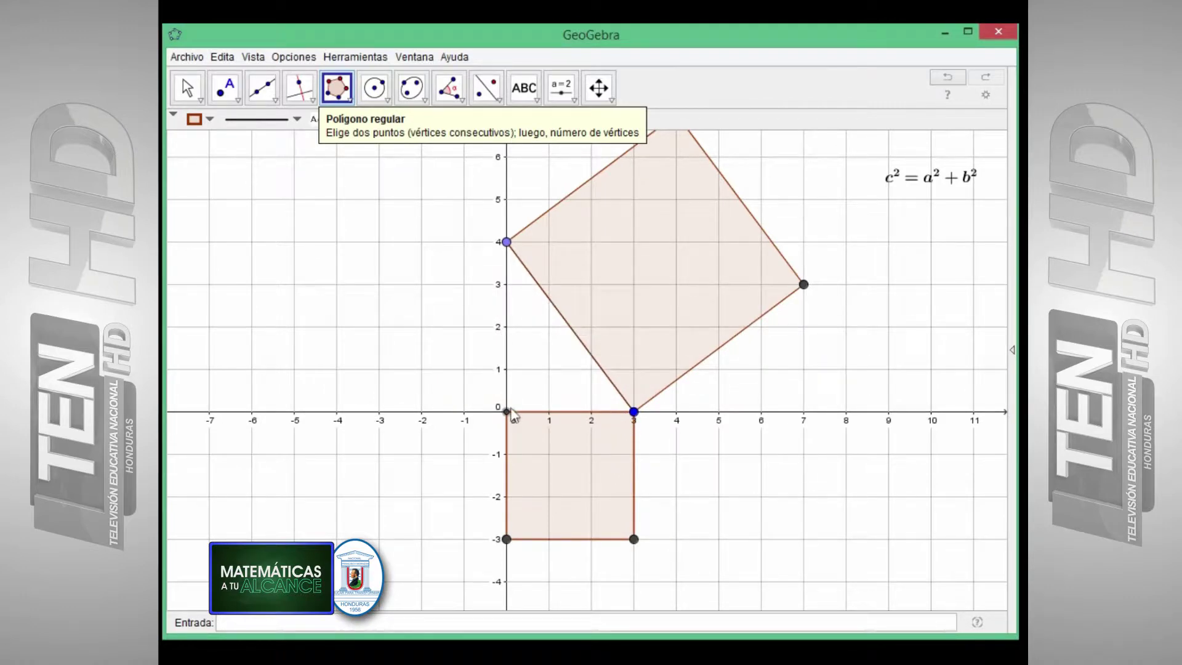
Construct a regular polygon with 4 vertices from (0, 4) to (-4, 4), forming the square outside the triangle's vertical leg
{"action": "left_click", "coordinate": [633, 412]}
{"action": "left_click", "coordinate": [334, 87]}
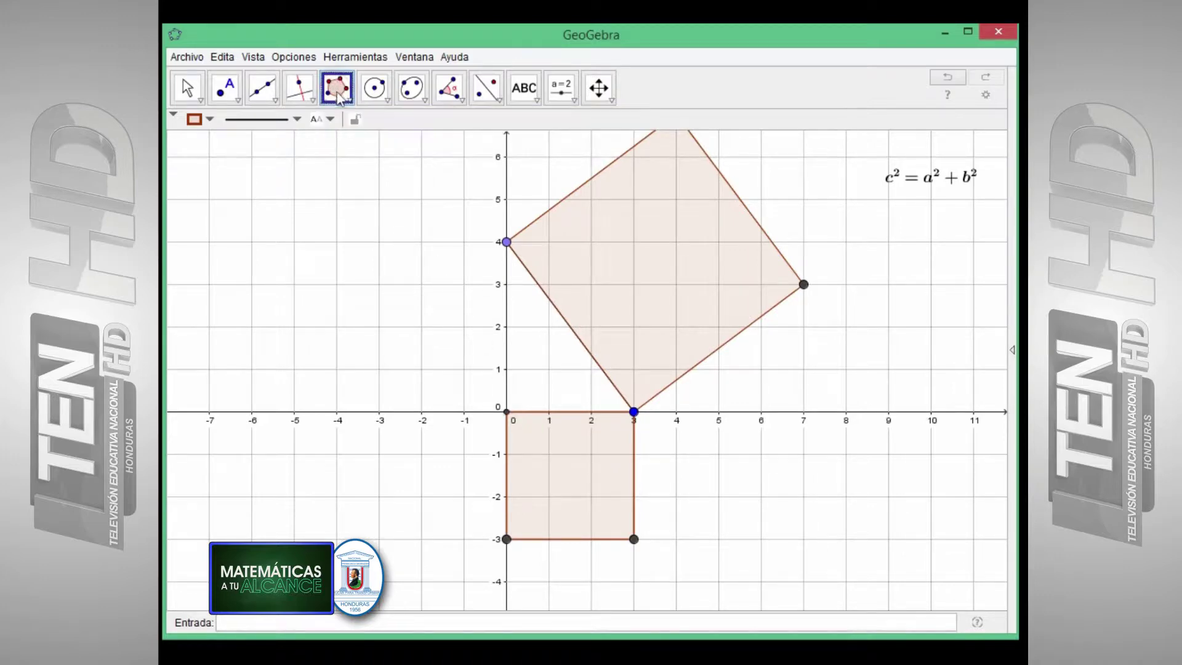
{"action": "left_click", "coordinate": [507, 242]}
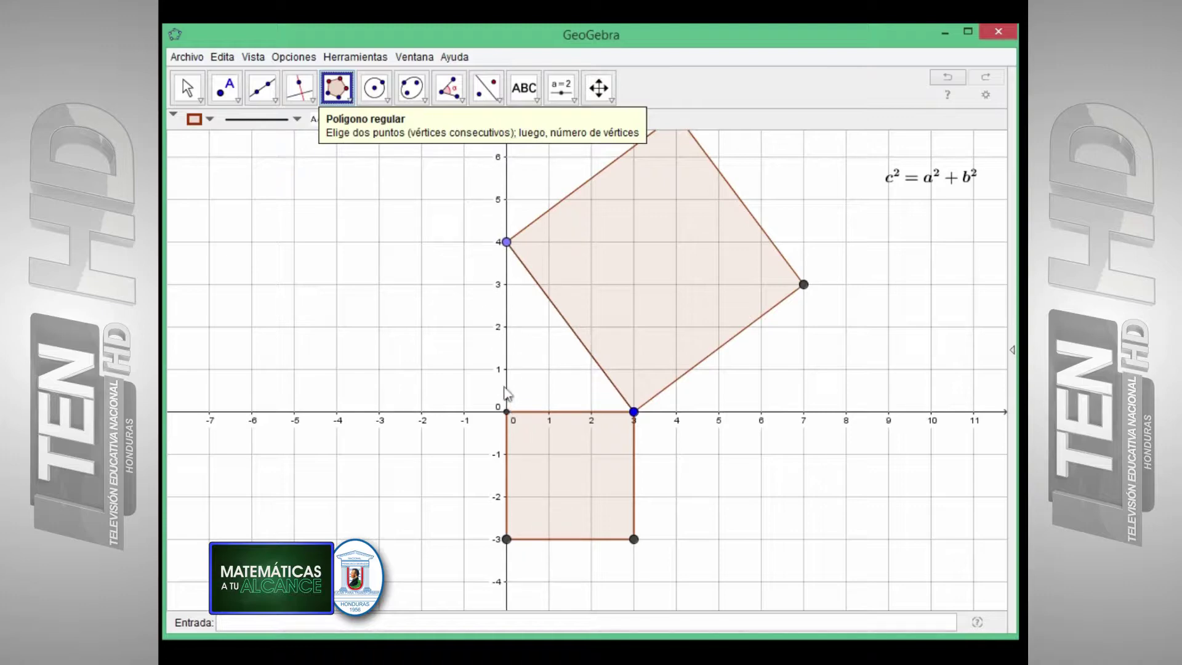
{"action": "left_click", "coordinate": [506, 242]}
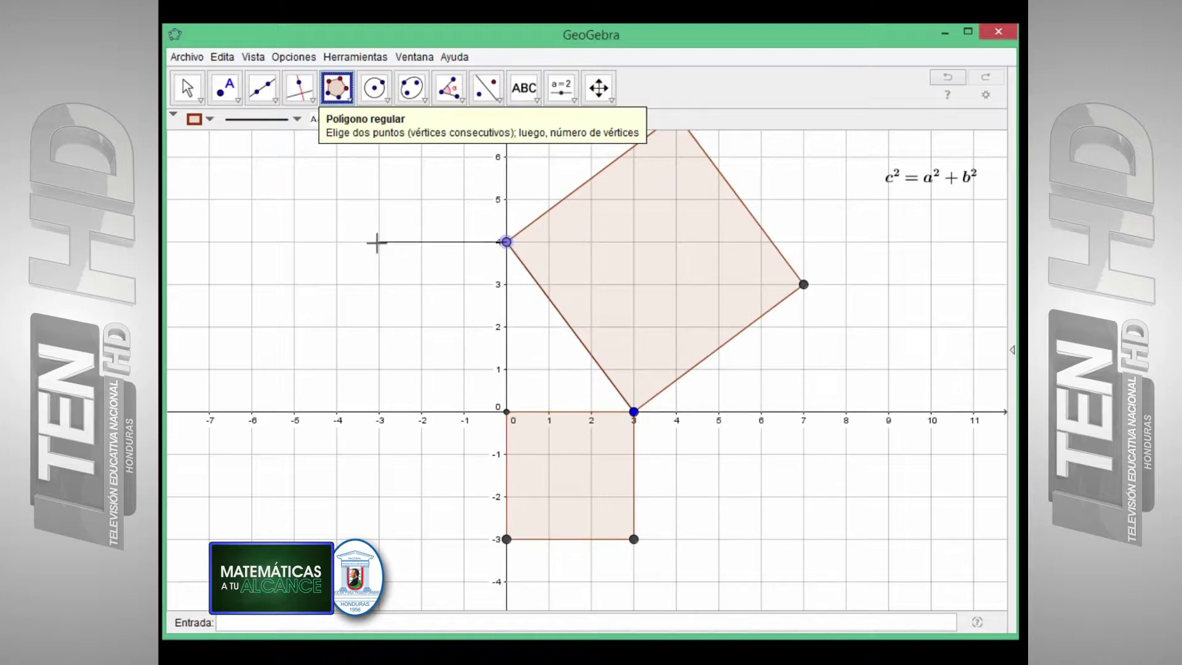
{"action": "left_click", "coordinate": [336, 242]}
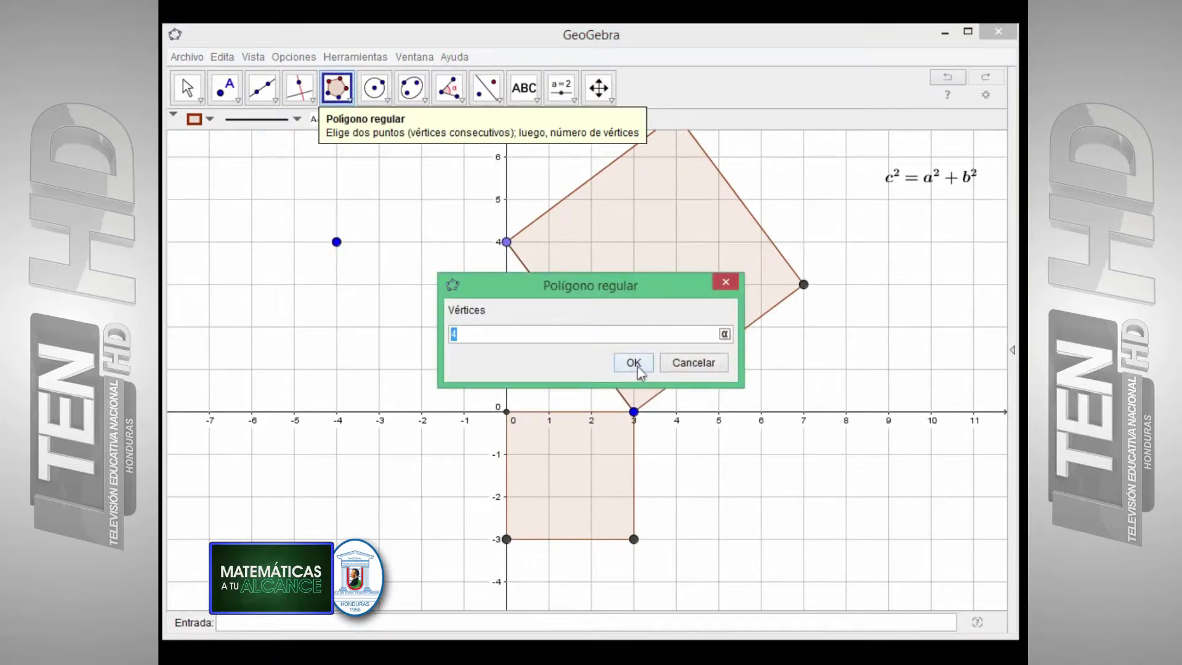
{"action": "left_click", "coordinate": [636, 365]}
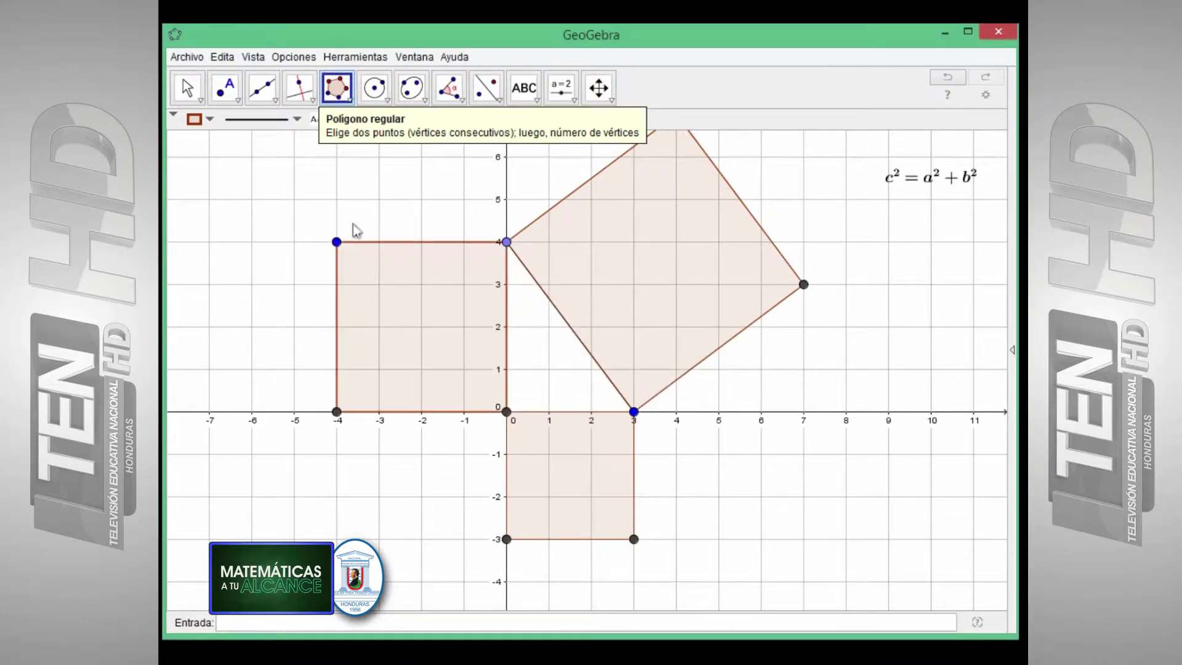
Color the square below the horizontal leg orange (255, 127, 0) and set its opacity to 75
{"action": "left_click", "coordinate": [186, 87]}
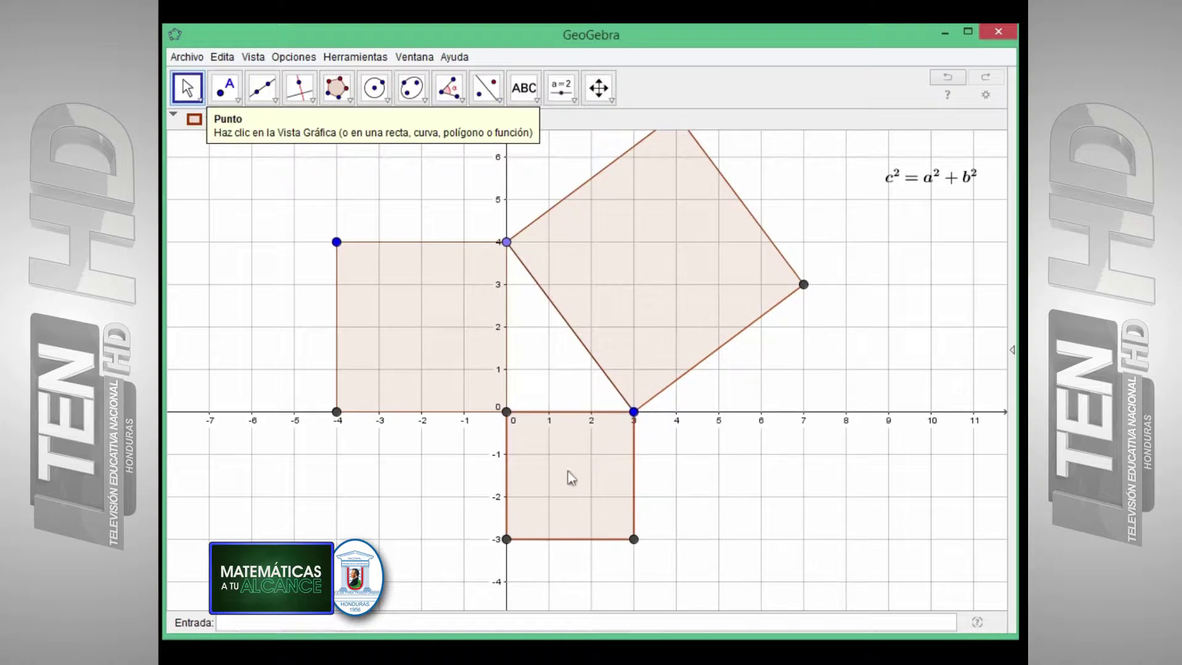
{"action": "left_click", "coordinate": [986, 96]}
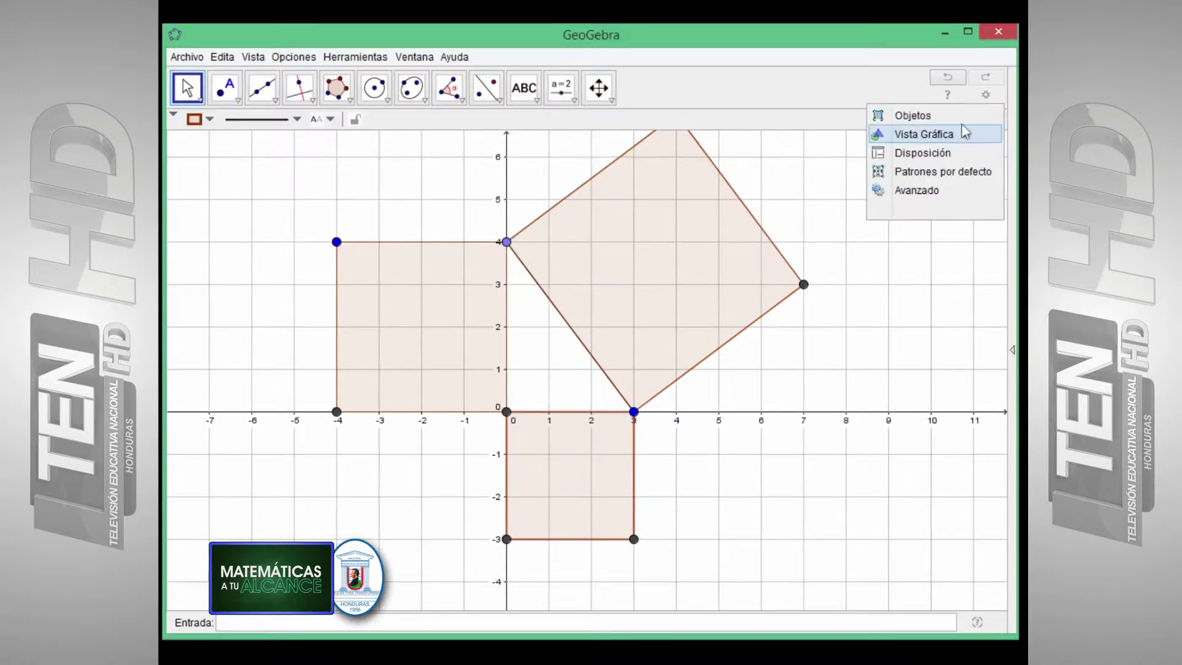
{"action": "left_click", "coordinate": [946, 139]}
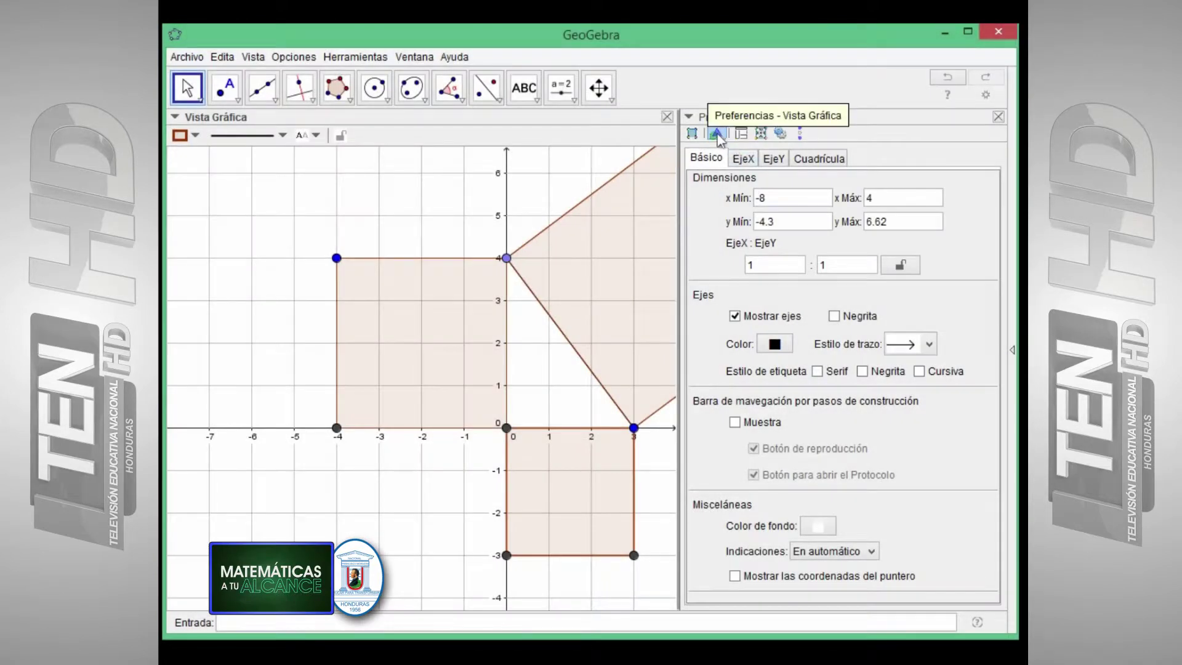
{"action": "left_click", "coordinate": [696, 134]}
{"action": "left_click", "coordinate": [721, 134]}
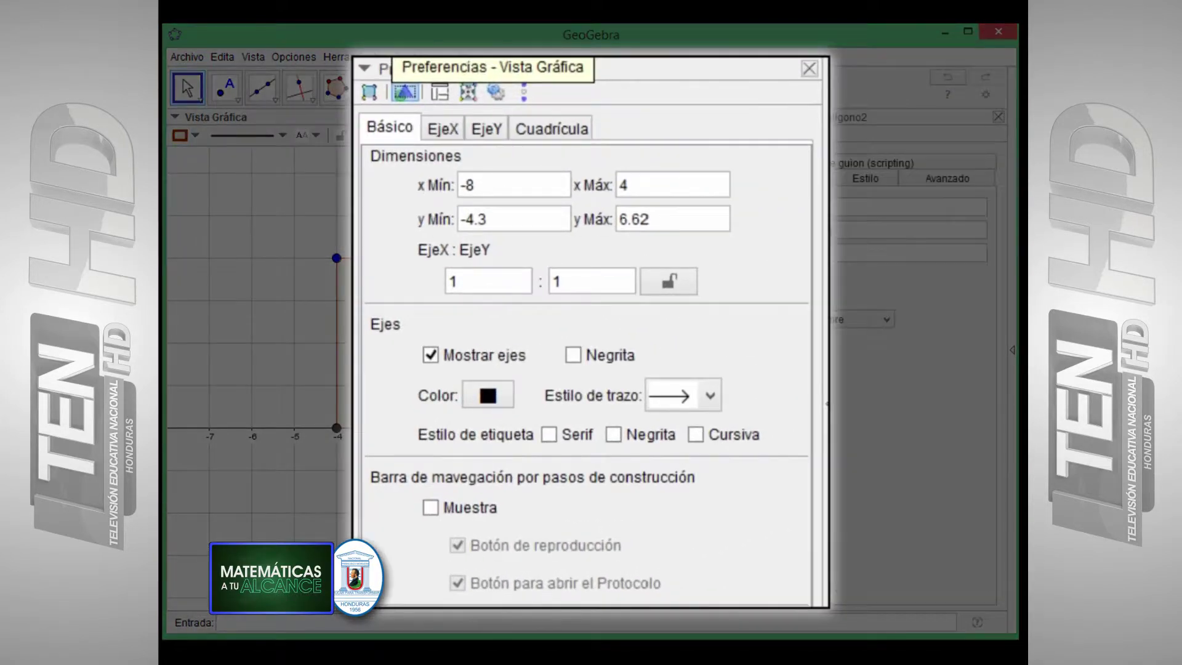
{"action": "left_click", "coordinate": [799, 177]}
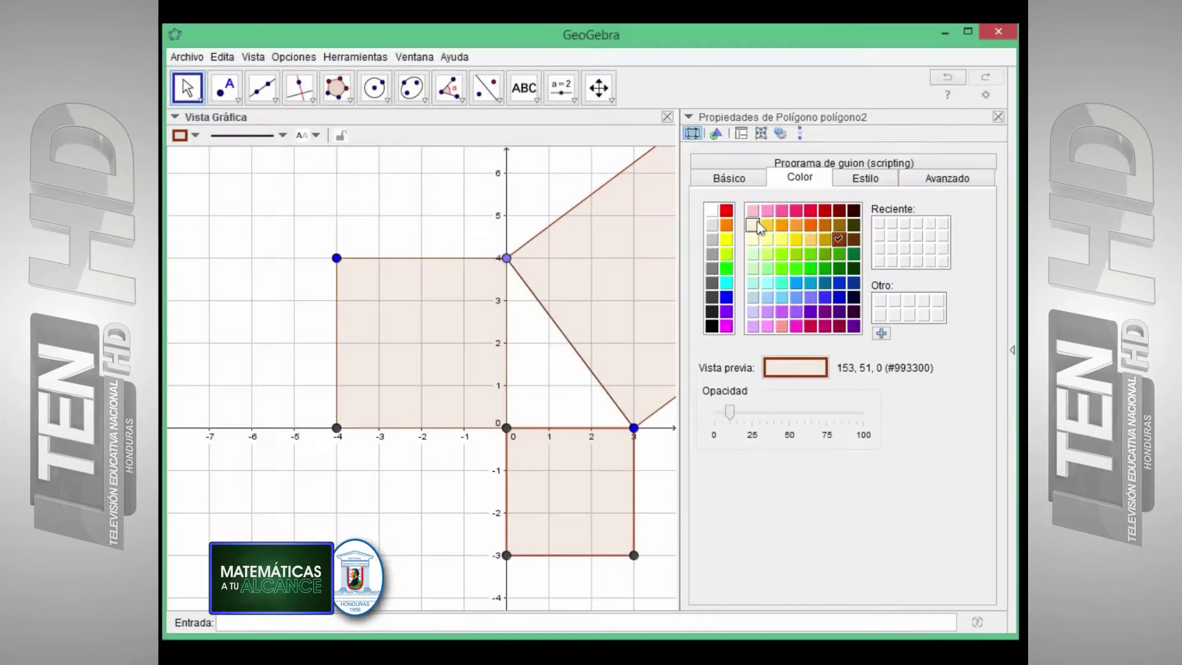
{"action": "left_click", "coordinate": [726, 224]}
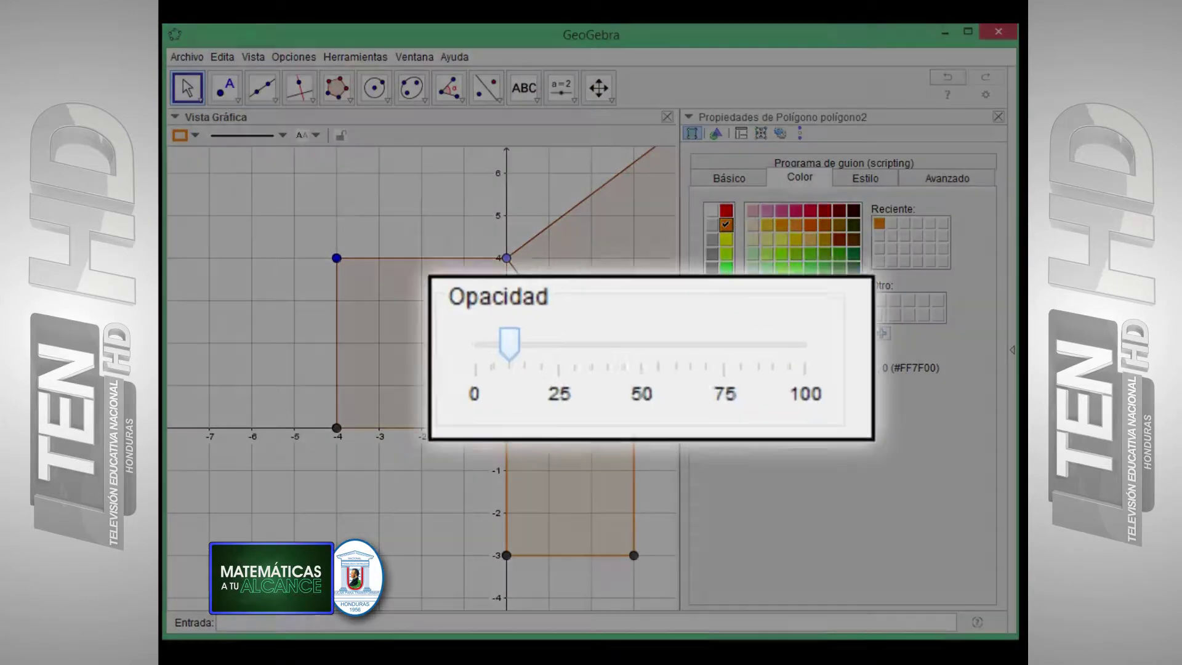
{"action": "left_click_drag", "start_coordinate": [732, 411], "coordinate": [828, 417]}
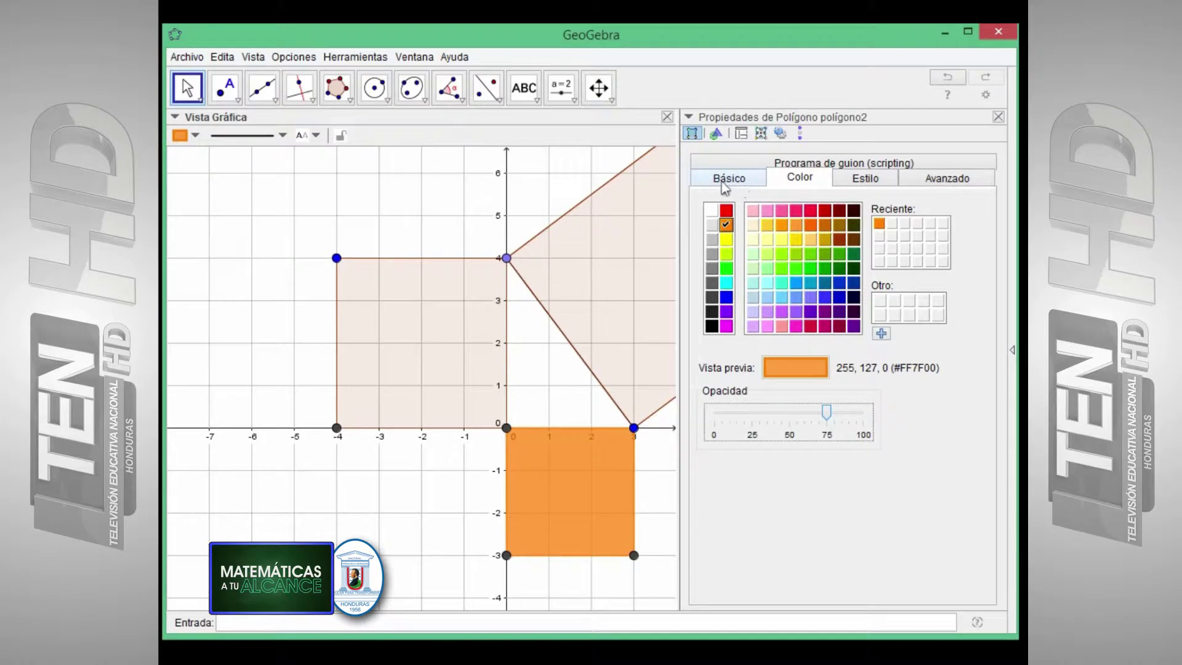
Color the square on the vertical leg red (255, 0, 0) and set its opacity to 75
{"action": "left_click", "coordinate": [439, 331]}
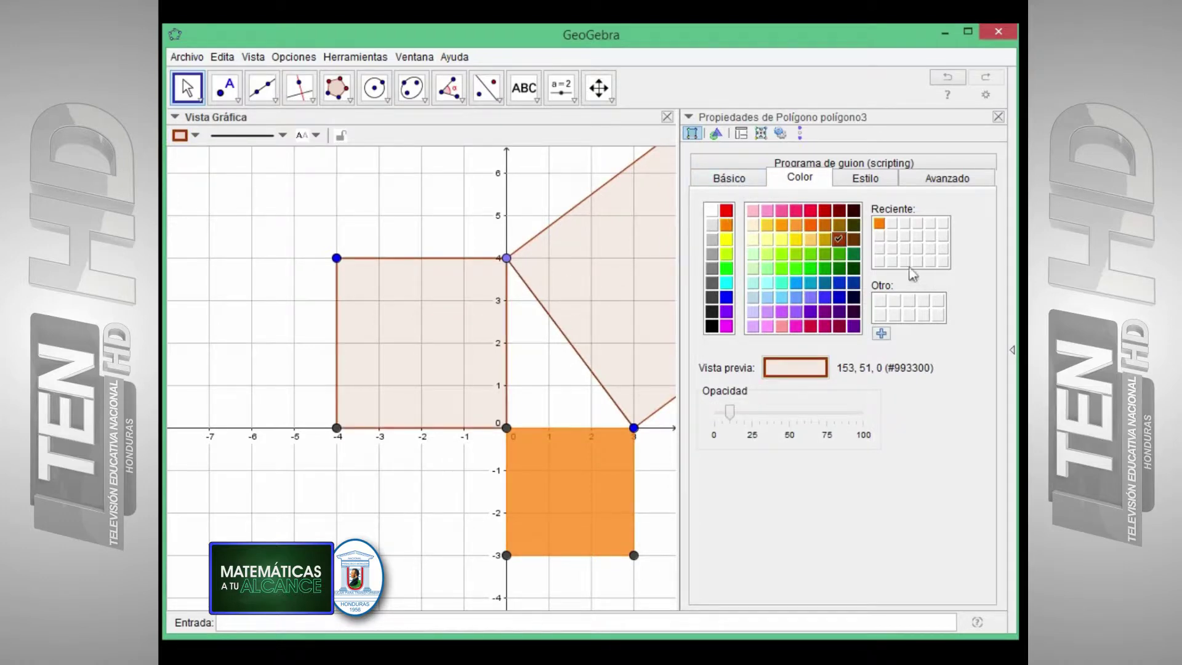
{"action": "left_click", "coordinate": [726, 211]}
{"action": "left_click_drag", "start_coordinate": [730, 412], "coordinate": [830, 422]}
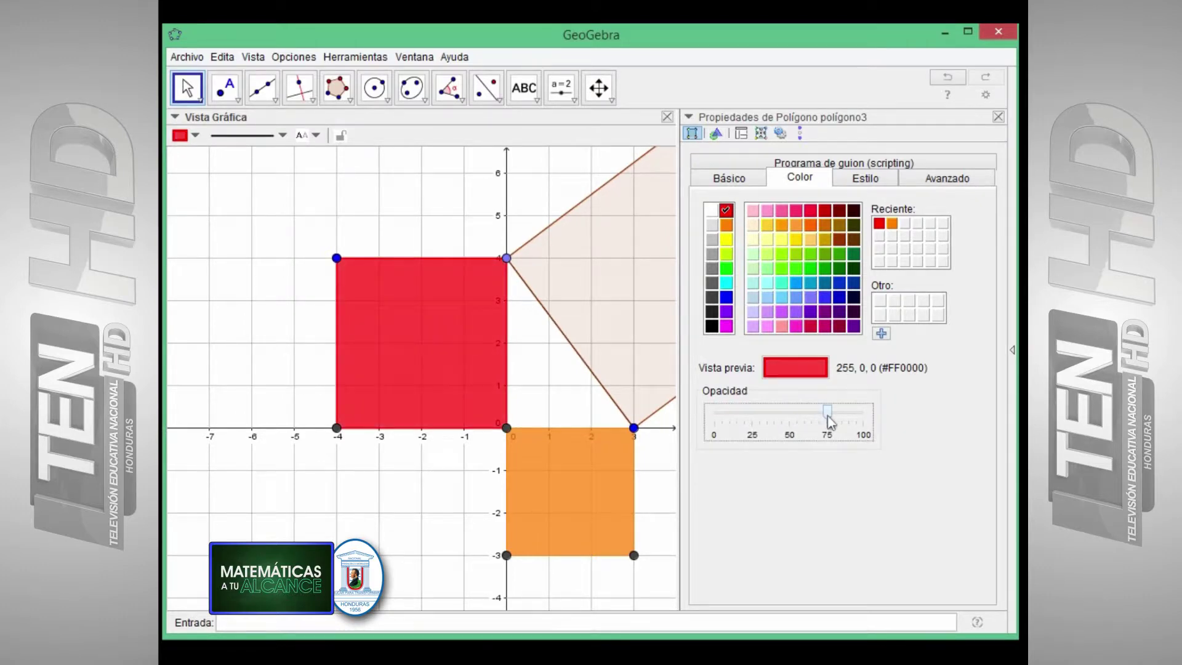
Color the hypotenuse square light green (102, 255, 0) with opacity about 70, and close the object properties
{"action": "left_click", "coordinate": [605, 248]}
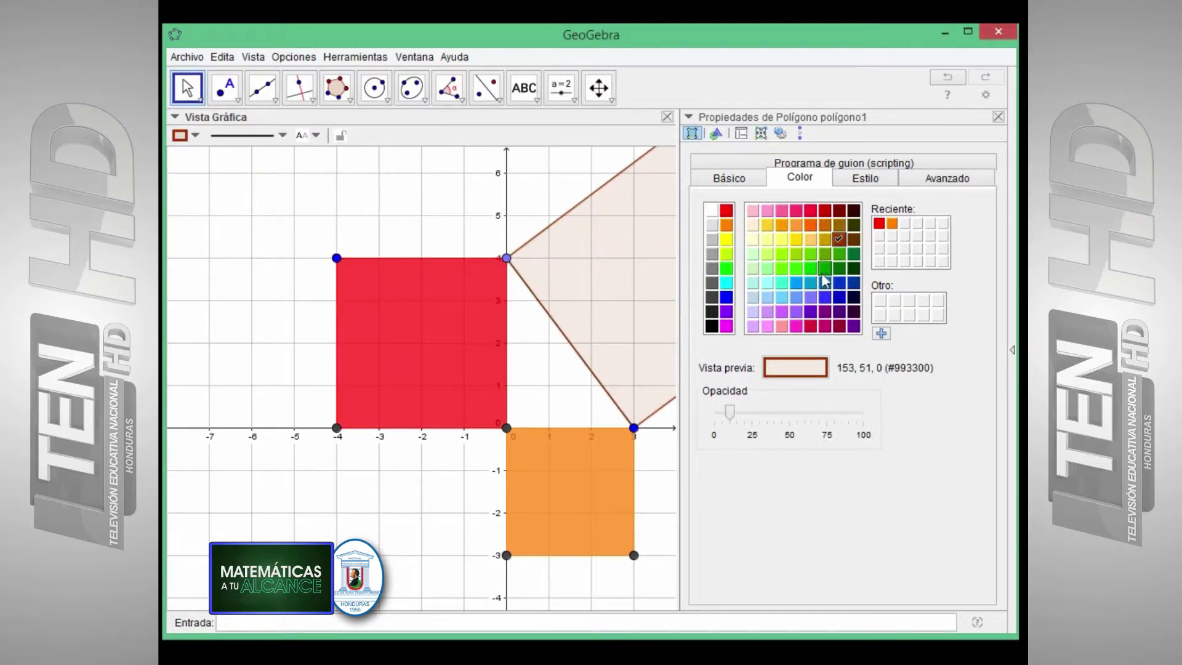
{"action": "left_click", "coordinate": [781, 268]}
{"action": "left_click_drag", "start_coordinate": [740, 414], "coordinate": [823, 417]}
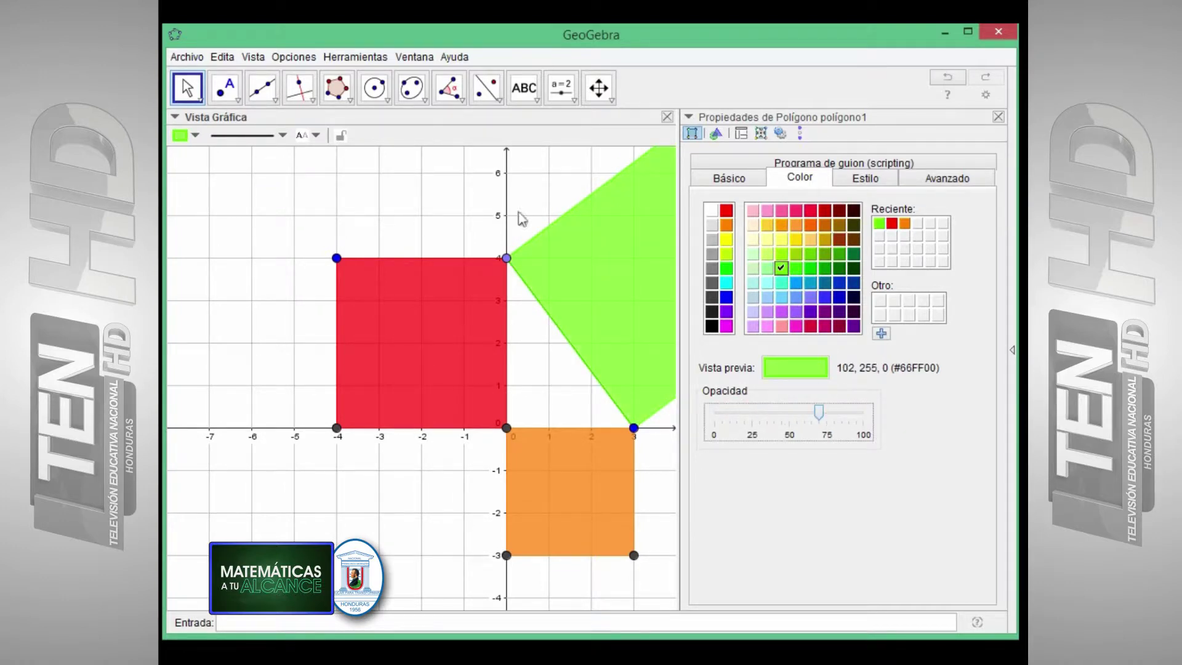
{"action": "left_click", "coordinate": [998, 117]}
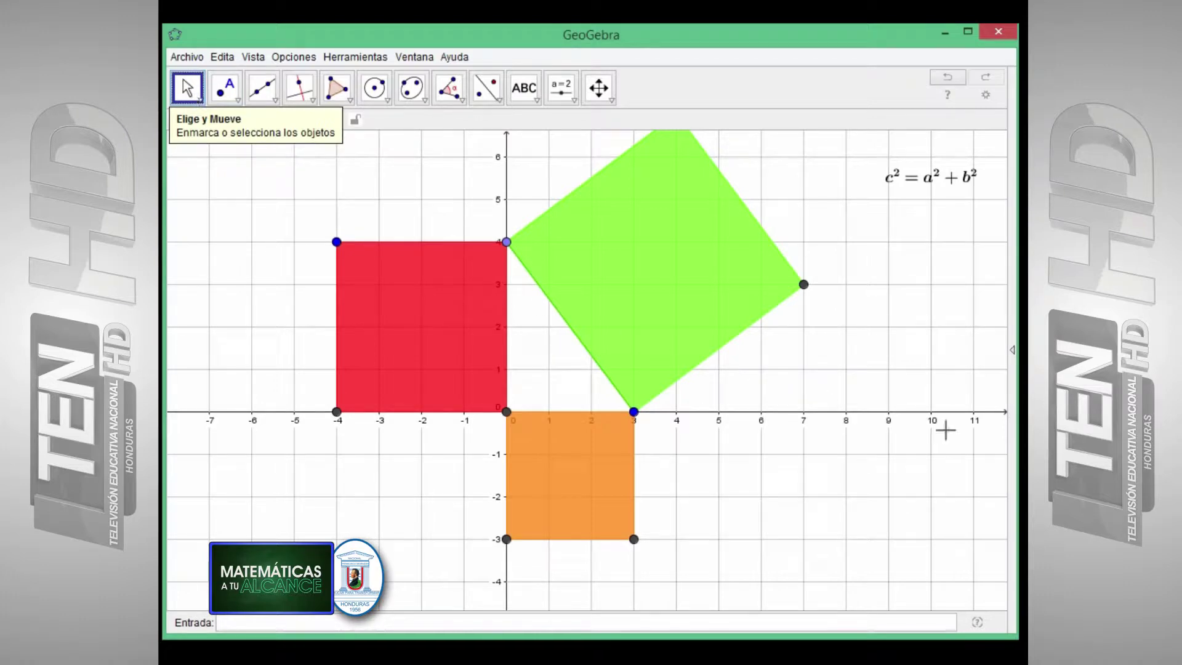
Add the text 3u as a LaTeX formula beside the orange square's outer vertical side
{"action": "left_click_drag", "start_coordinate": [871, 289], "coordinate": [881, 327]}
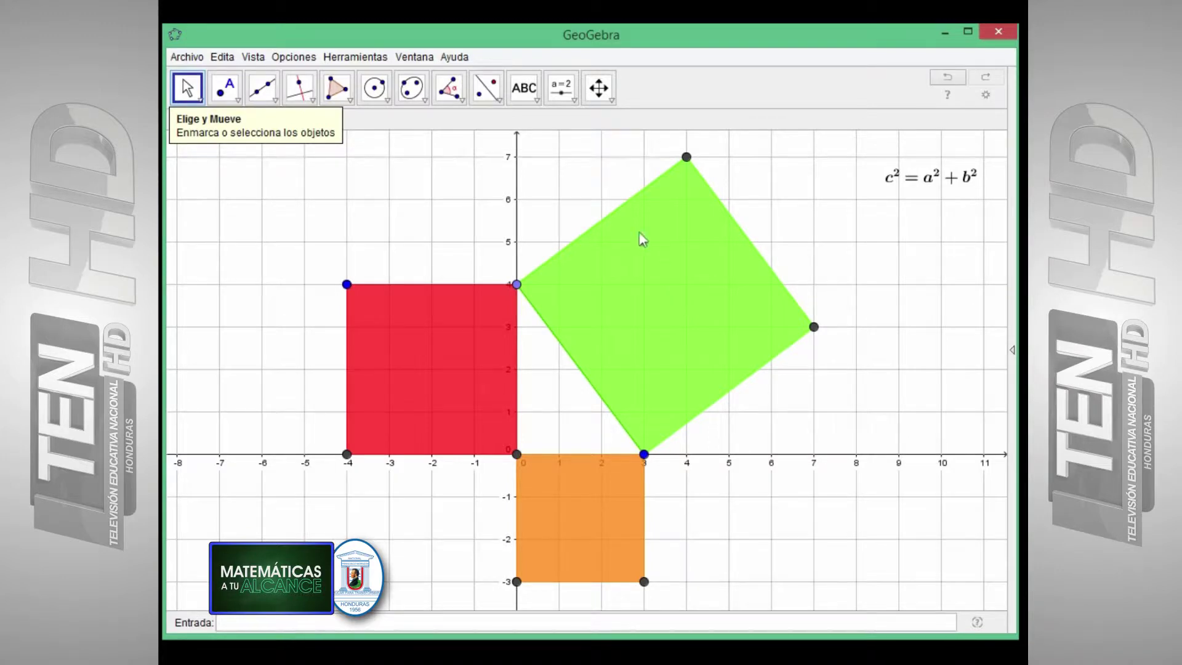
{"action": "left_click", "coordinate": [526, 96]}
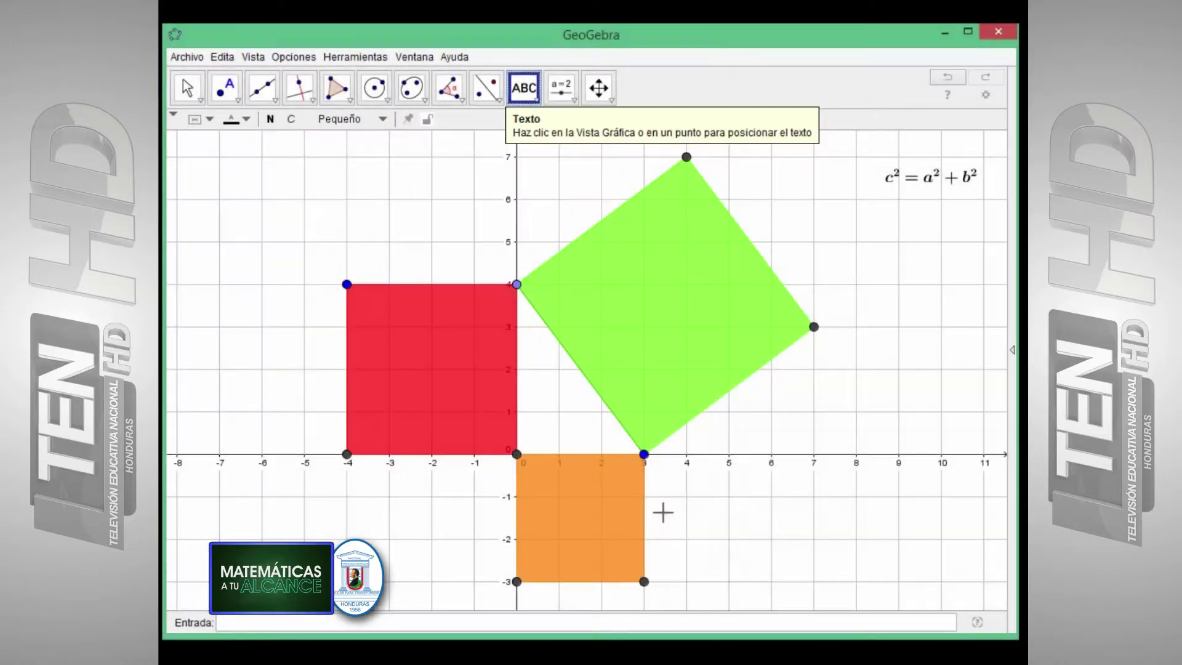
{"action": "left_click", "coordinate": [663, 512]}
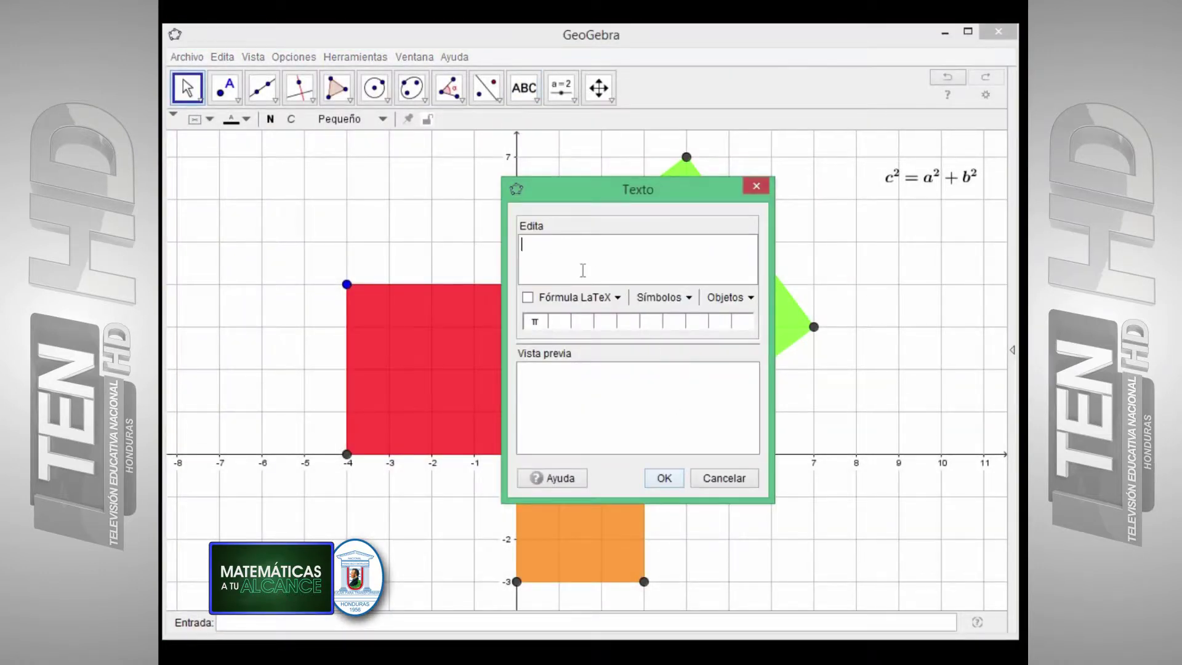
{"action": "type", "text": "3u"}
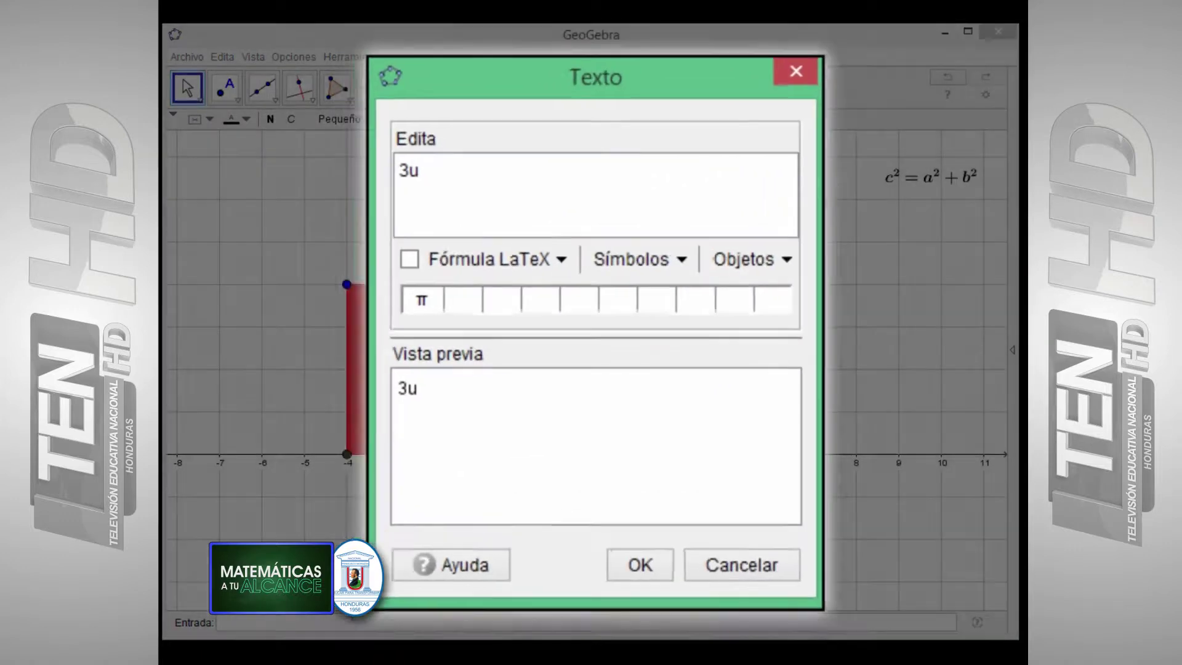
{"action": "left_click", "coordinate": [530, 295]}
{"action": "left_click", "coordinate": [664, 481]}
{"action": "left_click_drag", "start_coordinate": [672, 521], "coordinate": [661, 527]}
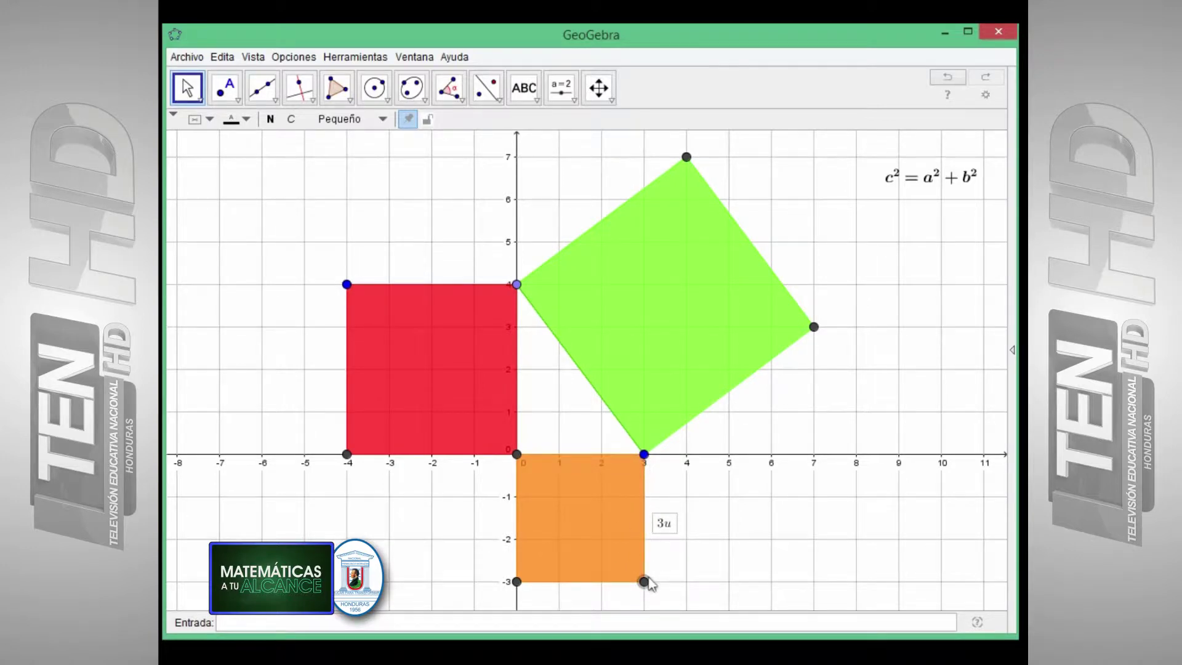
Add the text 9u^2 as a LaTeX formula and place it in the center of the orange square
{"action": "left_click", "coordinate": [535, 100]}
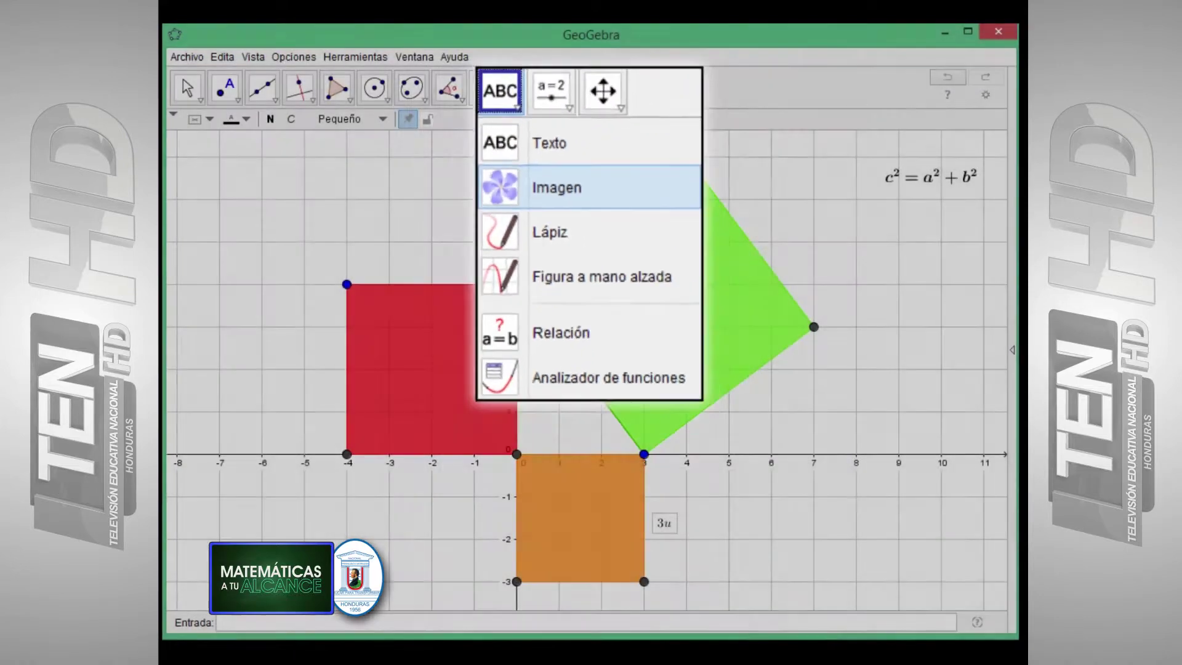
{"action": "left_click", "coordinate": [548, 140]}
{"action": "left_click", "coordinate": [561, 488]}
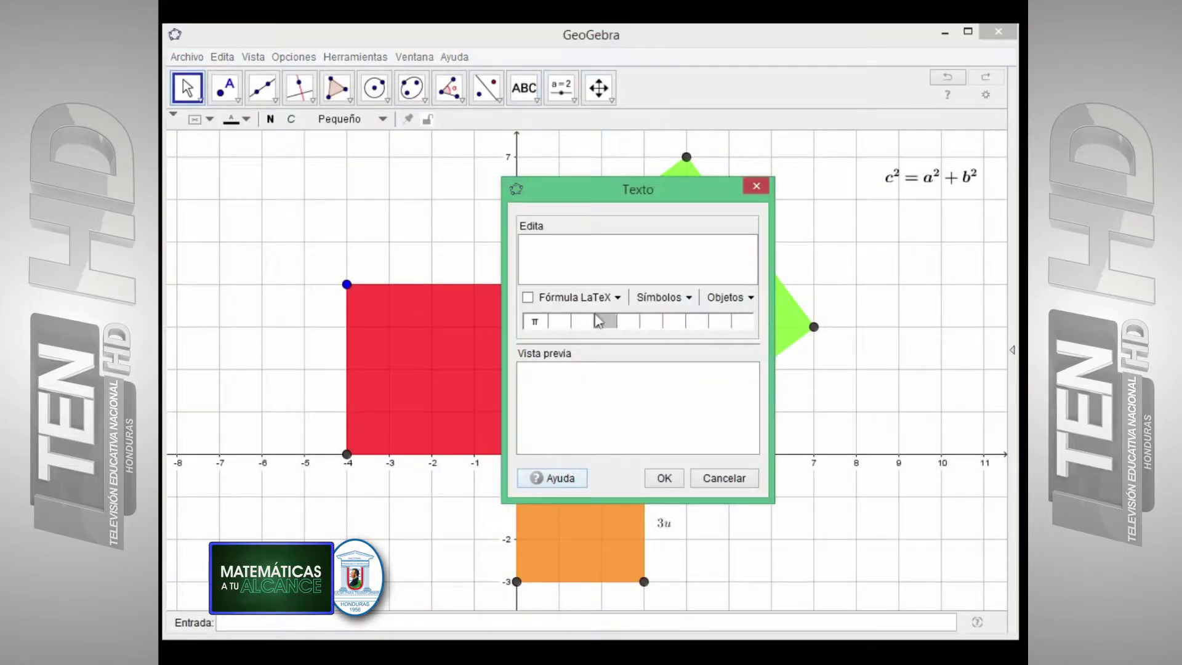
{"action": "type", "text": "3"}
{"action": "key", "text": "BackSpace"}
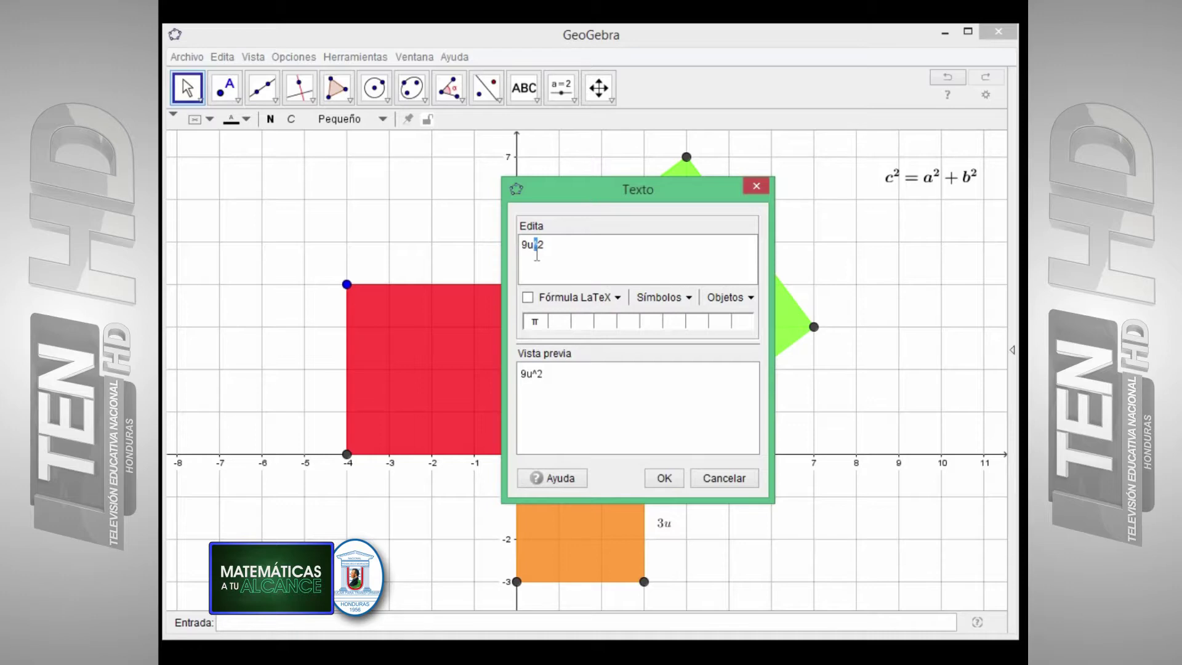
{"action": "left_click", "coordinate": [528, 298]}
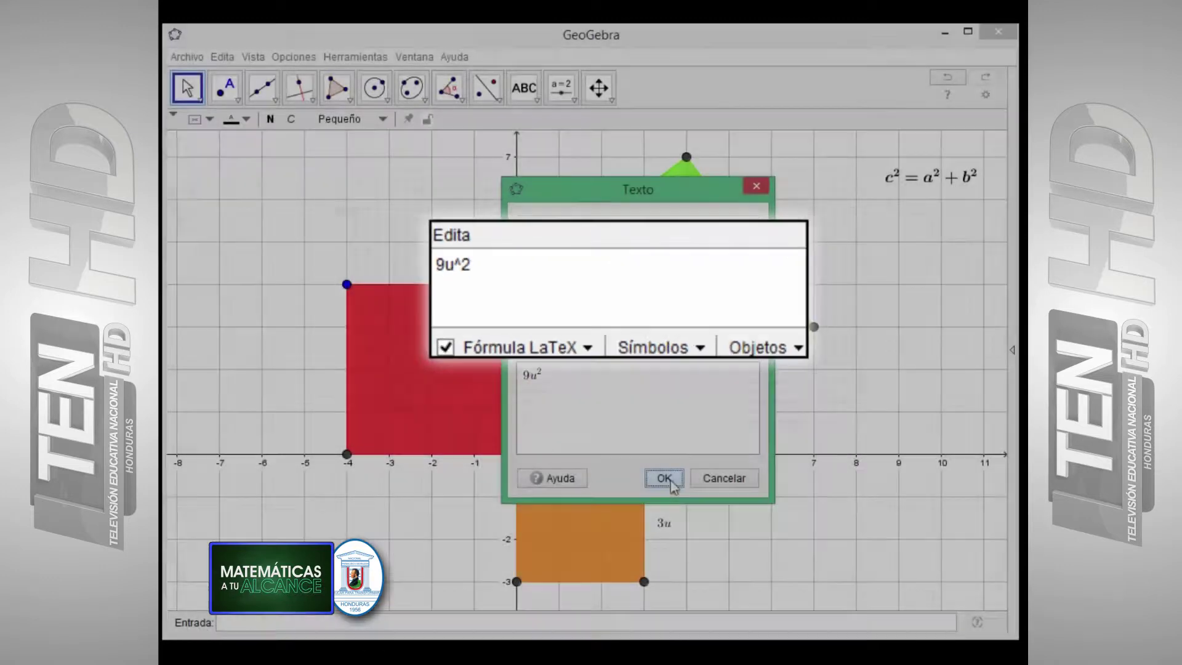
{"action": "left_click", "coordinate": [665, 479]}
{"action": "left_click_drag", "start_coordinate": [574, 483], "coordinate": [581, 518]}
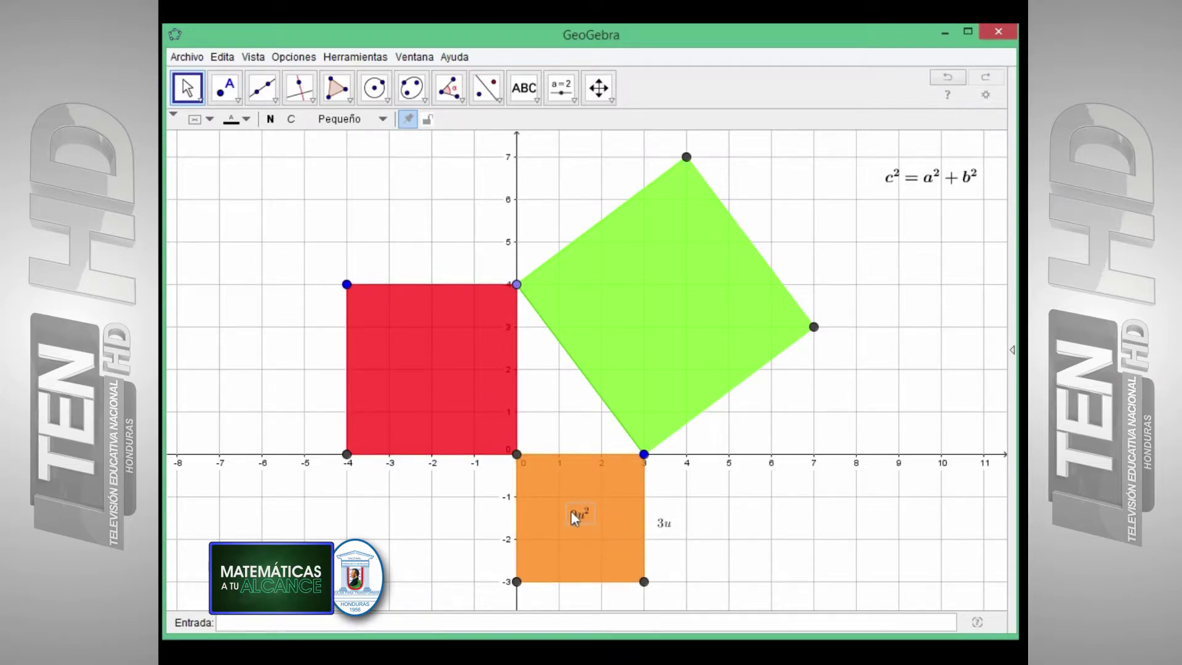
Set the text size of both the 9u^2 and 3u labels to Grande
{"action": "left_click", "coordinate": [661, 513]}
{"action": "left_click", "coordinate": [660, 515]}
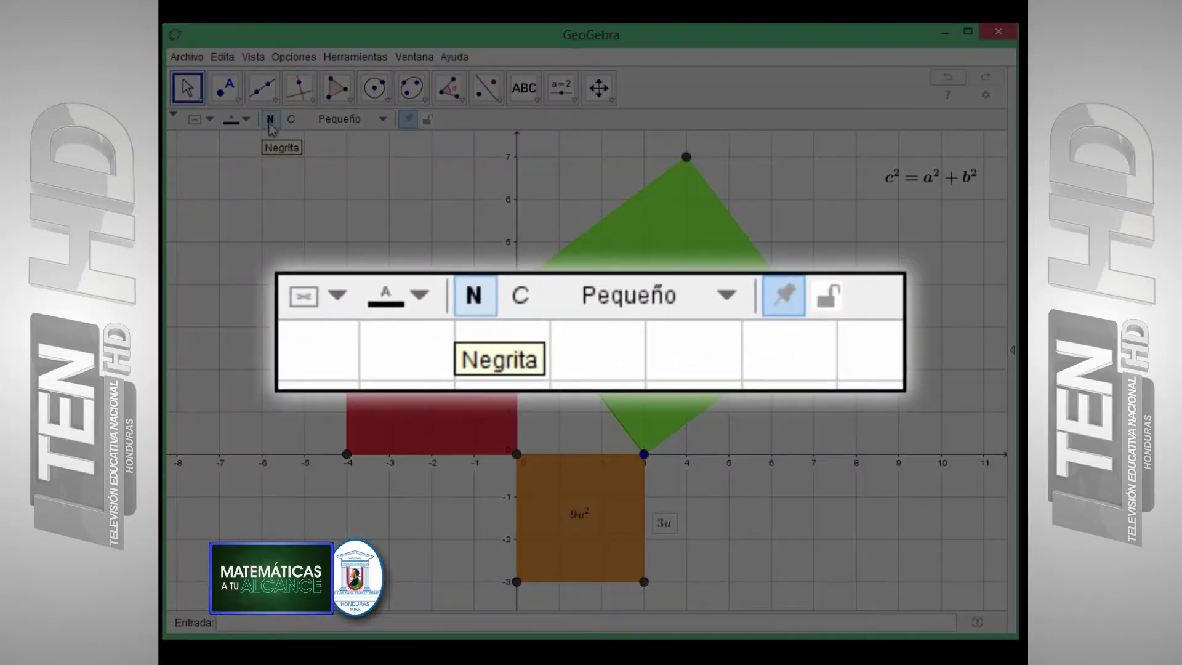
{"action": "left_click", "coordinate": [363, 119]}
{"action": "left_click", "coordinate": [357, 213]}
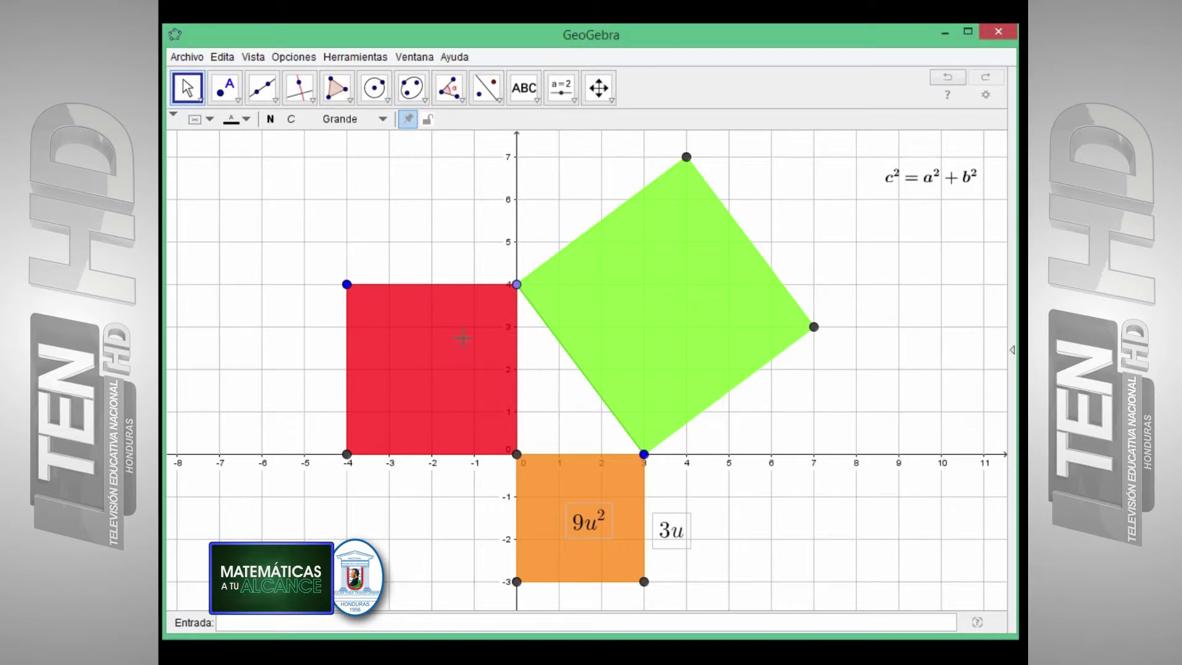
Reposition the enlarged labels, centering 9u^2 within the orange square and moving 3u slightly up beside it
{"action": "left_click", "coordinate": [751, 550]}
{"action": "left_click", "coordinate": [600, 527]}
{"action": "left_click_drag", "start_coordinate": [600, 526], "coordinate": [595, 519]}
{"action": "left_click", "coordinate": [677, 536]}
{"action": "left_click_drag", "start_coordinate": [677, 536], "coordinate": [681, 522]}
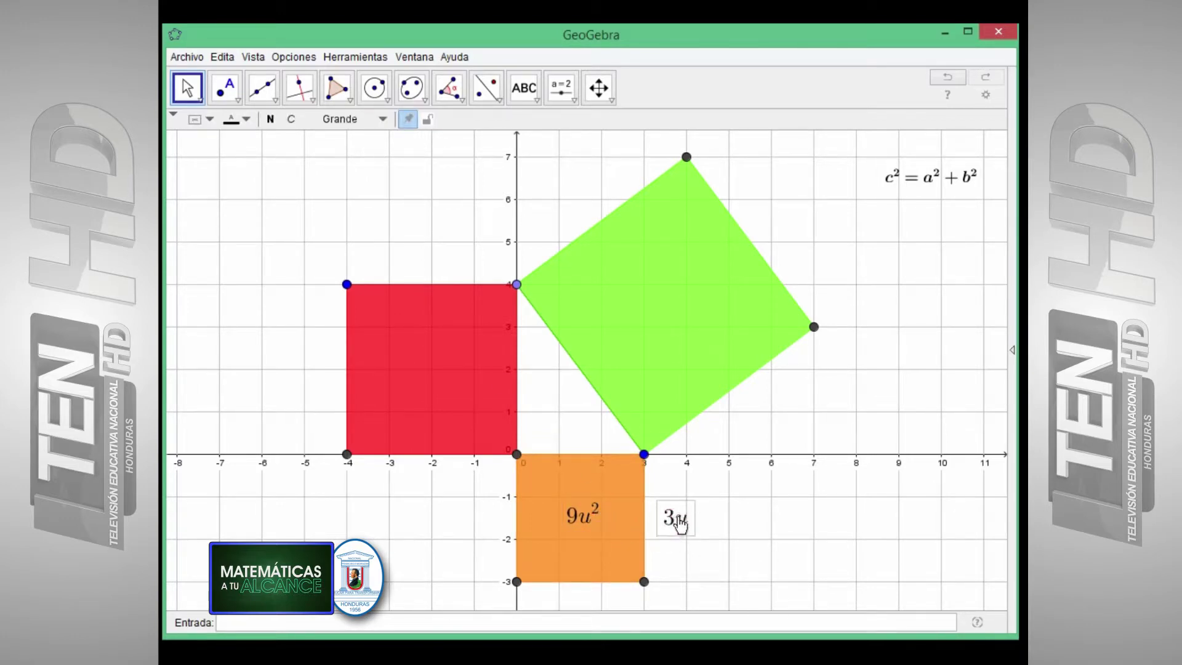
Add the text 4u as a LaTeX formula just above the middle of the red square's upper side
{"action": "left_click", "coordinate": [526, 92]}
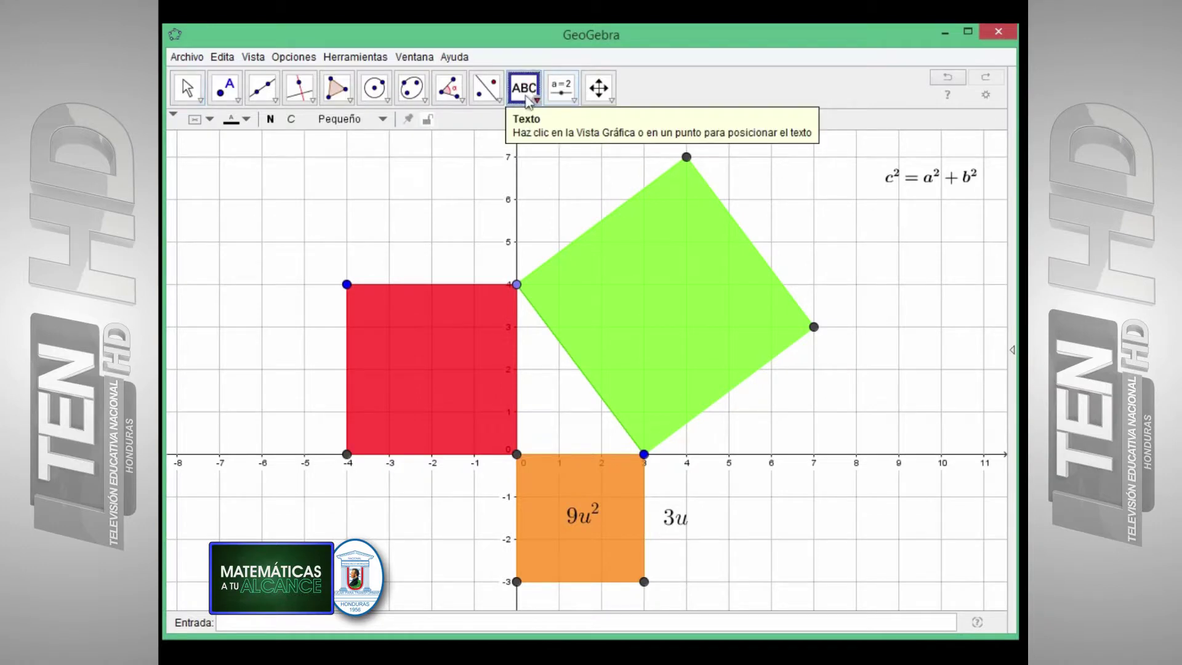
{"action": "left_click", "coordinate": [526, 89]}
{"action": "left_click", "coordinate": [552, 127]}
{"action": "left_click", "coordinate": [421, 266]}
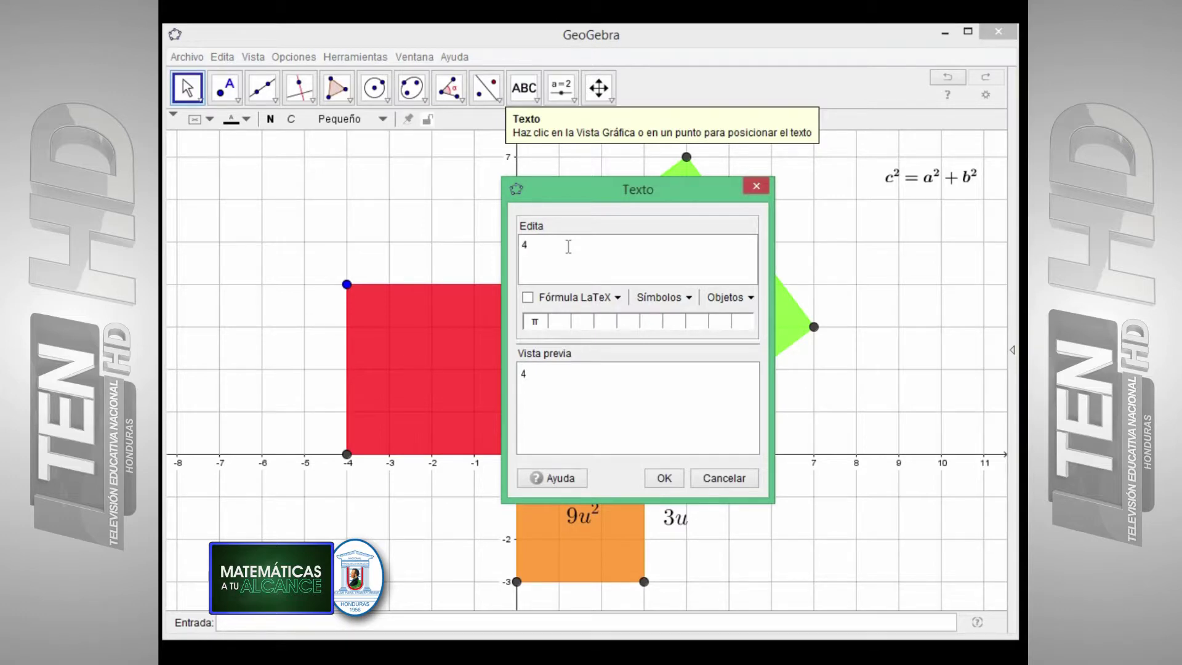
{"action": "type", "text": "4u"}
{"action": "left_click", "coordinate": [527, 297]}
{"action": "left_click", "coordinate": [658, 477]}
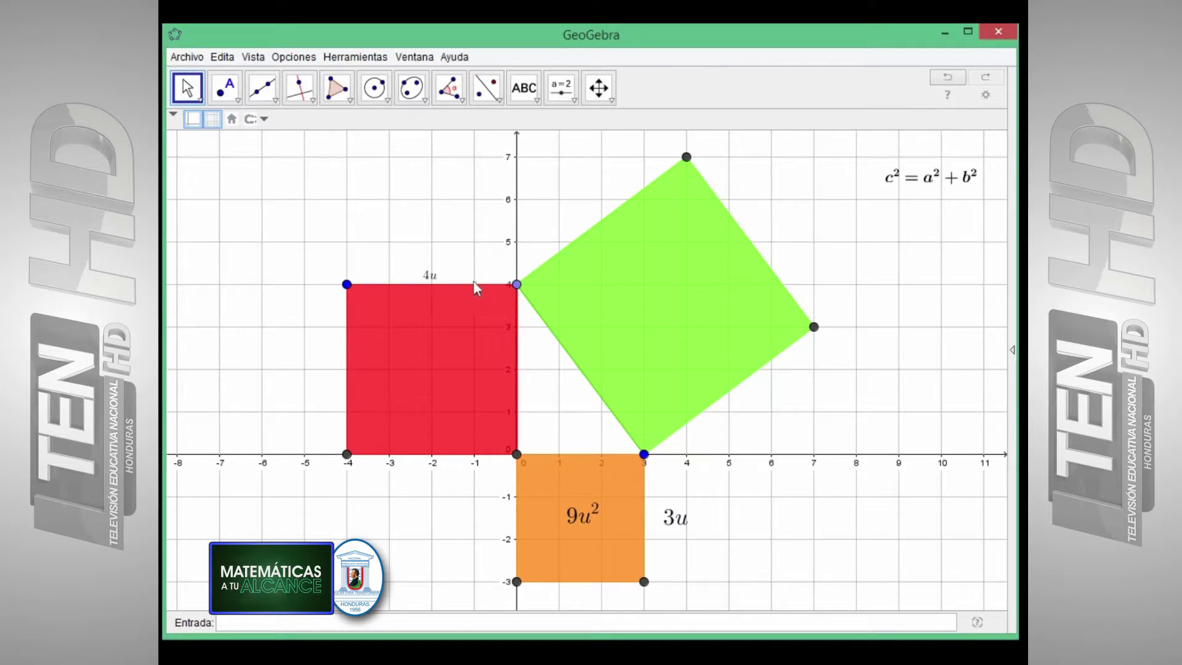
Move the 4u label slightly up and add 16u^2 as a LaTeX formula in the center of the red square
{"action": "left_click", "coordinate": [431, 274]}
{"action": "left_click_drag", "start_coordinate": [432, 276], "coordinate": [437, 273]}
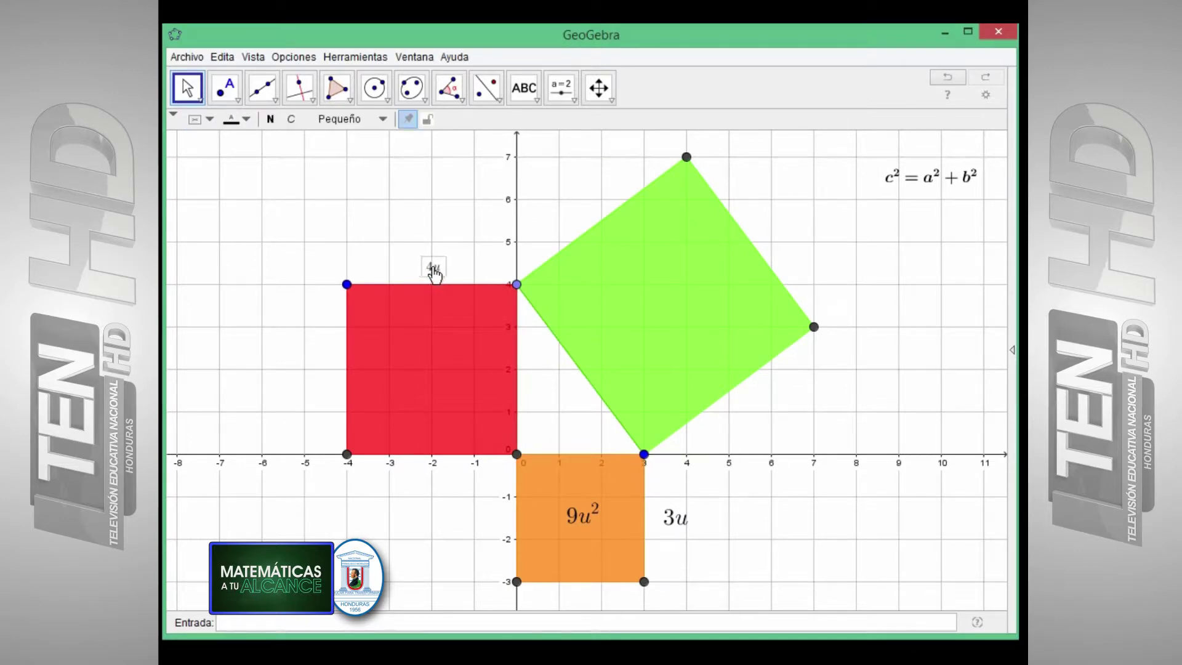
{"action": "left_click", "coordinate": [530, 97]}
{"action": "left_click", "coordinate": [529, 96]}
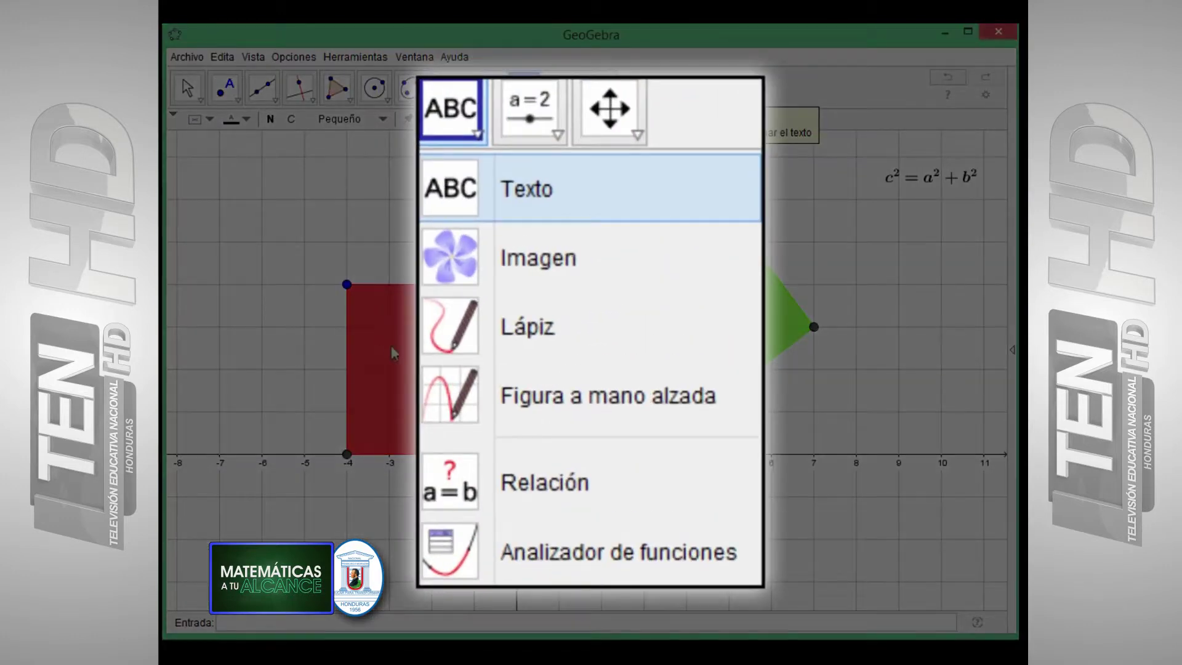
{"action": "left_click", "coordinate": [606, 225]}
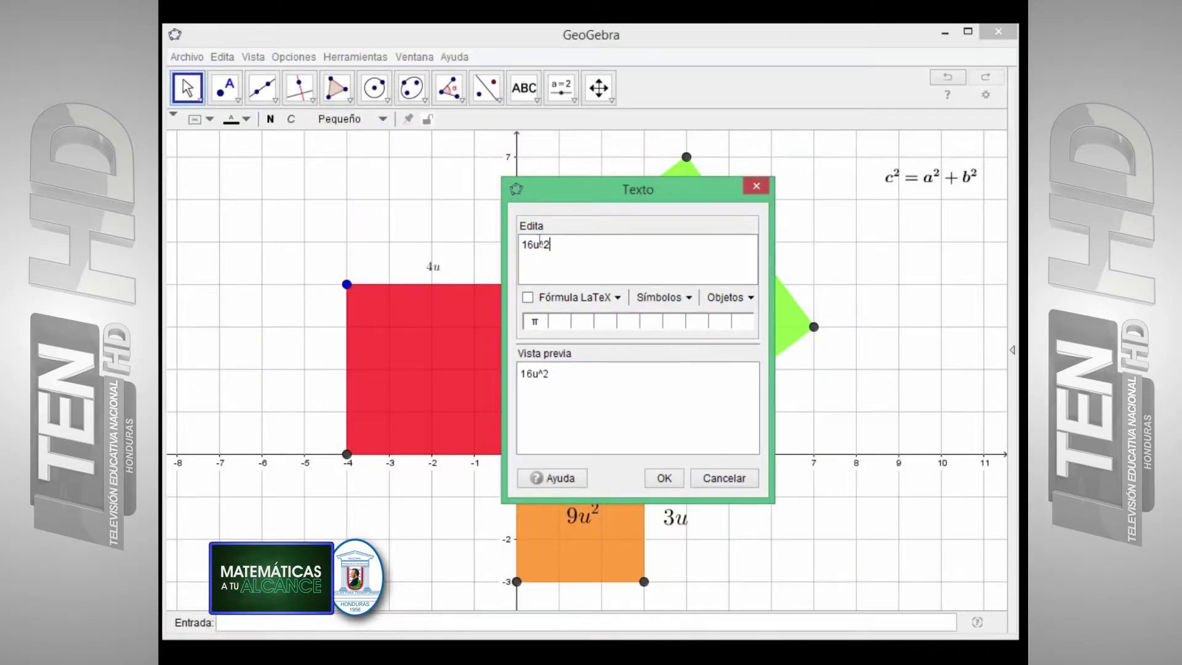
{"action": "left_click", "coordinate": [528, 298]}
{"action": "left_click", "coordinate": [664, 478]}
{"action": "left_click_drag", "start_coordinate": [416, 356], "coordinate": [426, 372]}
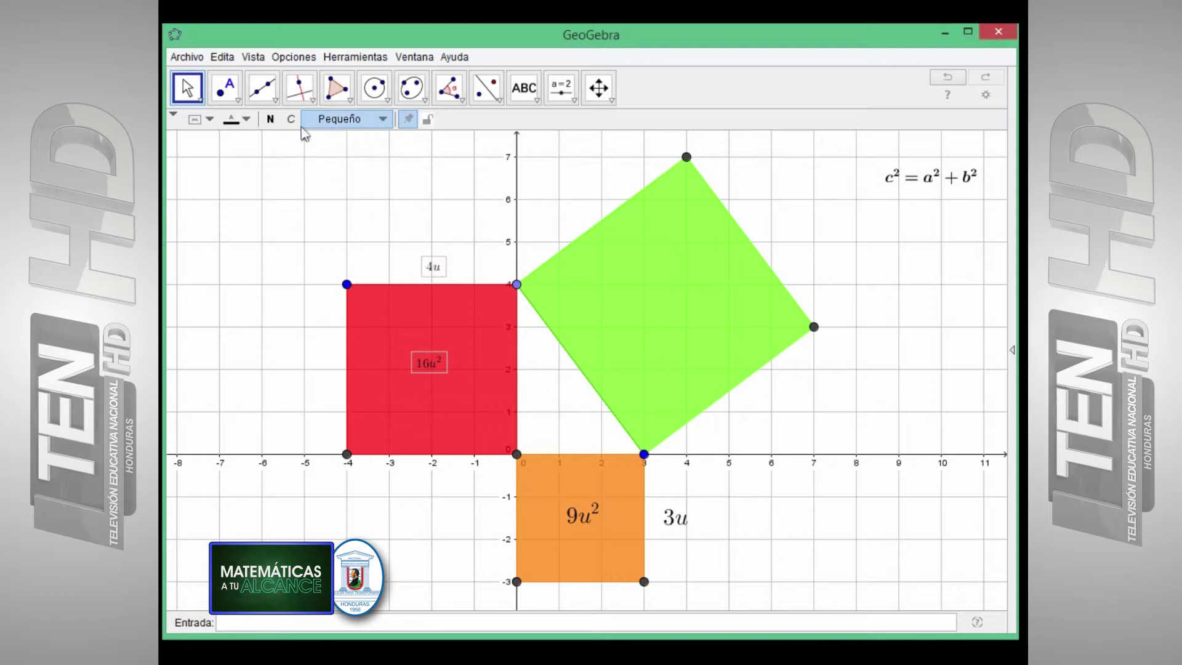
Set the 4u and 16u^2 labels to Grande and recenter them above and inside the red square
{"action": "left_click", "coordinate": [373, 125]}
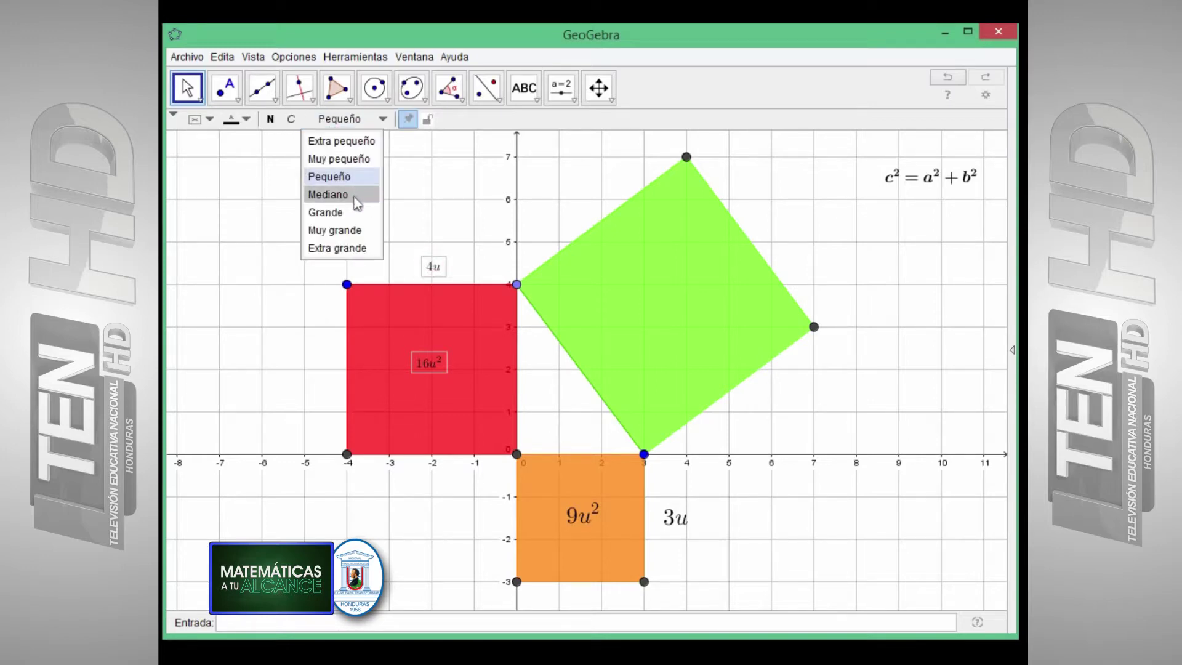
{"action": "left_click", "coordinate": [353, 212]}
{"action": "left_click", "coordinate": [554, 195]}
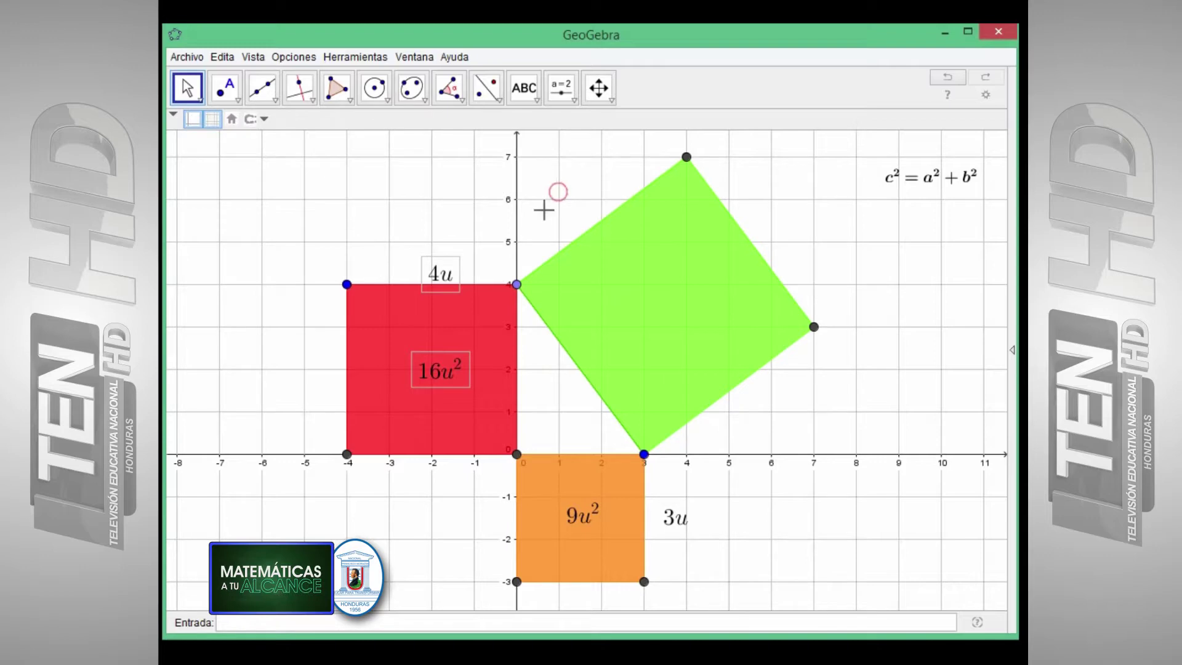
{"action": "left_click_drag", "start_coordinate": [453, 266], "coordinate": [447, 250]}
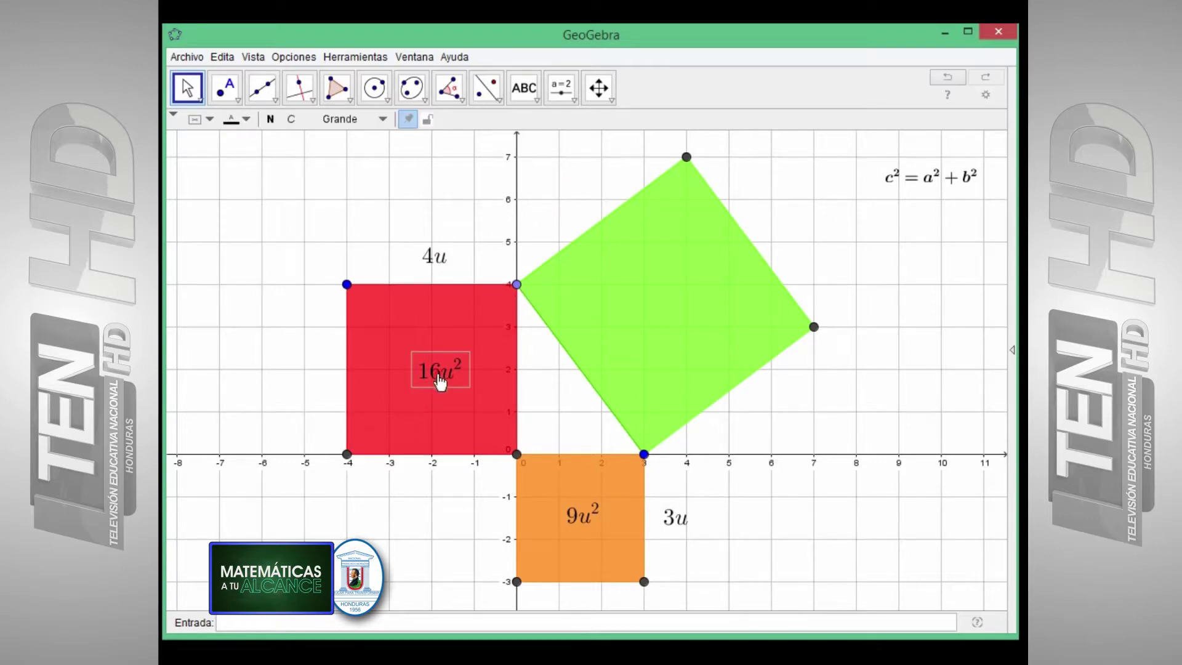
{"action": "left_click_drag", "start_coordinate": [441, 377], "coordinate": [431, 365]}
{"action": "left_click_drag", "start_coordinate": [436, 264], "coordinate": [439, 266]}
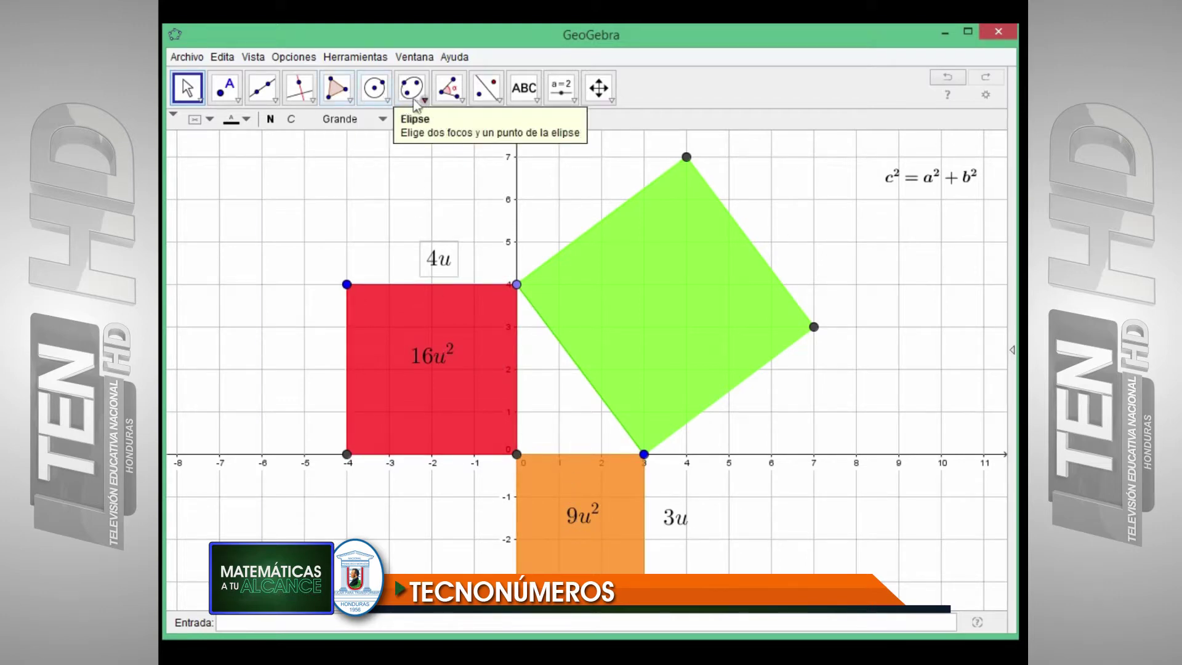
Add 25u^2 as a LaTeX formula in the middle of the green square and set its text size to Grande
{"action": "left_click", "coordinate": [536, 98]}
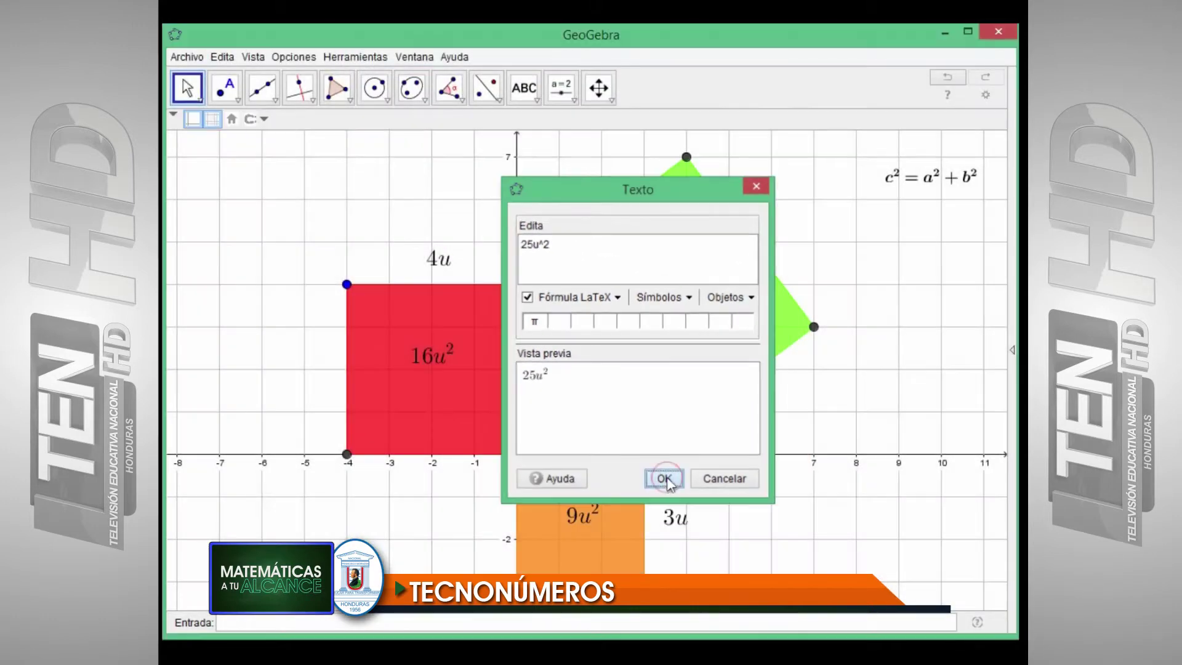
{"action": "left_click", "coordinate": [663, 478]}
{"action": "left_click_drag", "start_coordinate": [679, 332], "coordinate": [657, 304]}
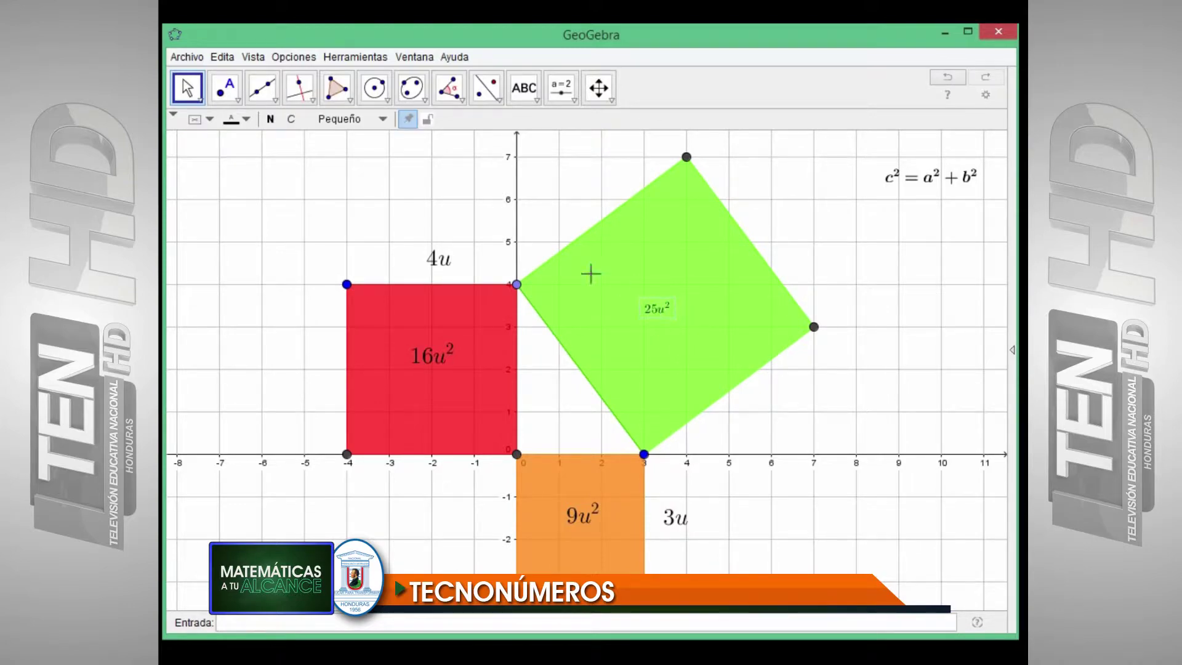
{"action": "left_click", "coordinate": [378, 121]}
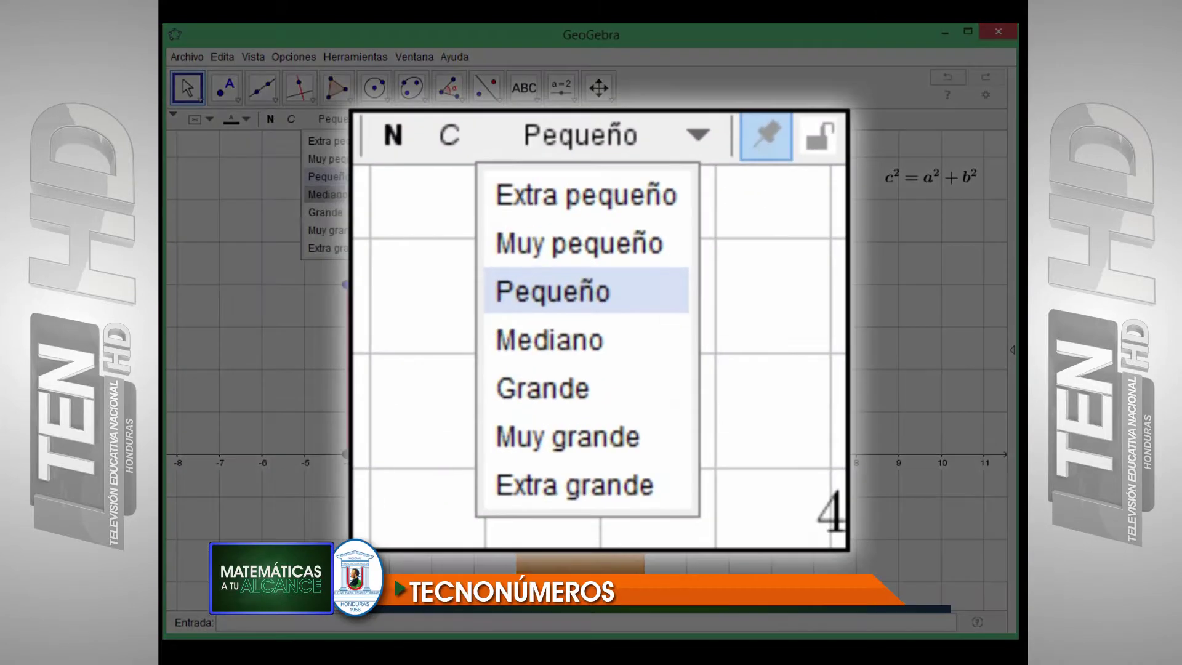
{"action": "left_click", "coordinate": [326, 214]}
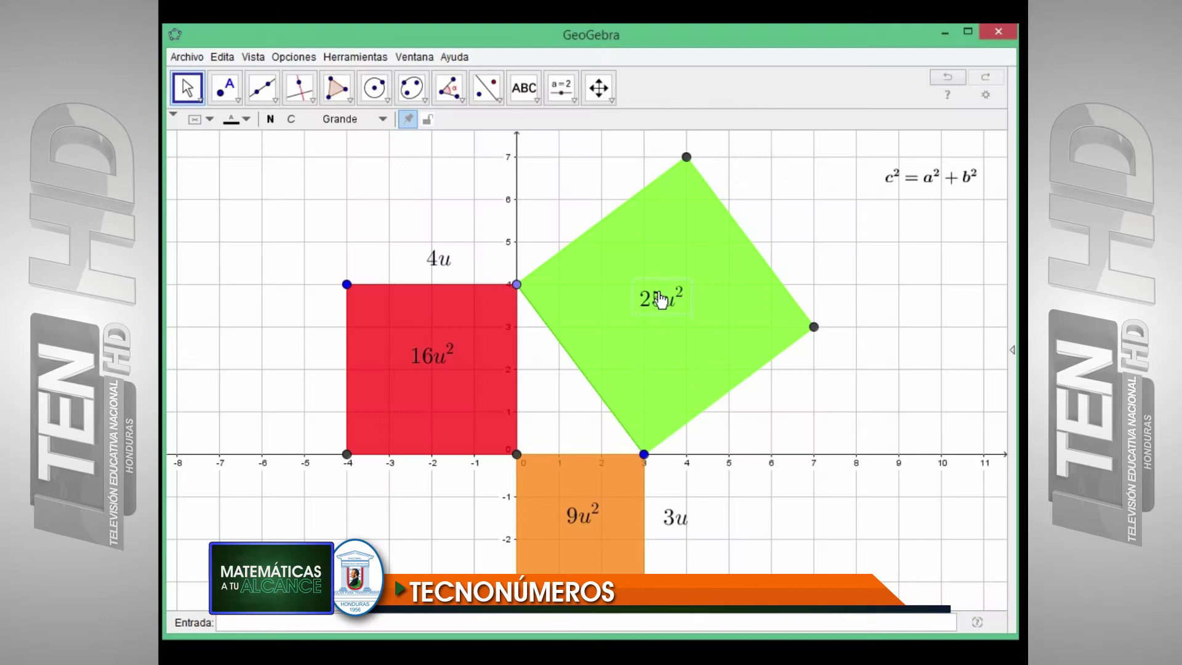
{"action": "left_click", "coordinate": [727, 315]}
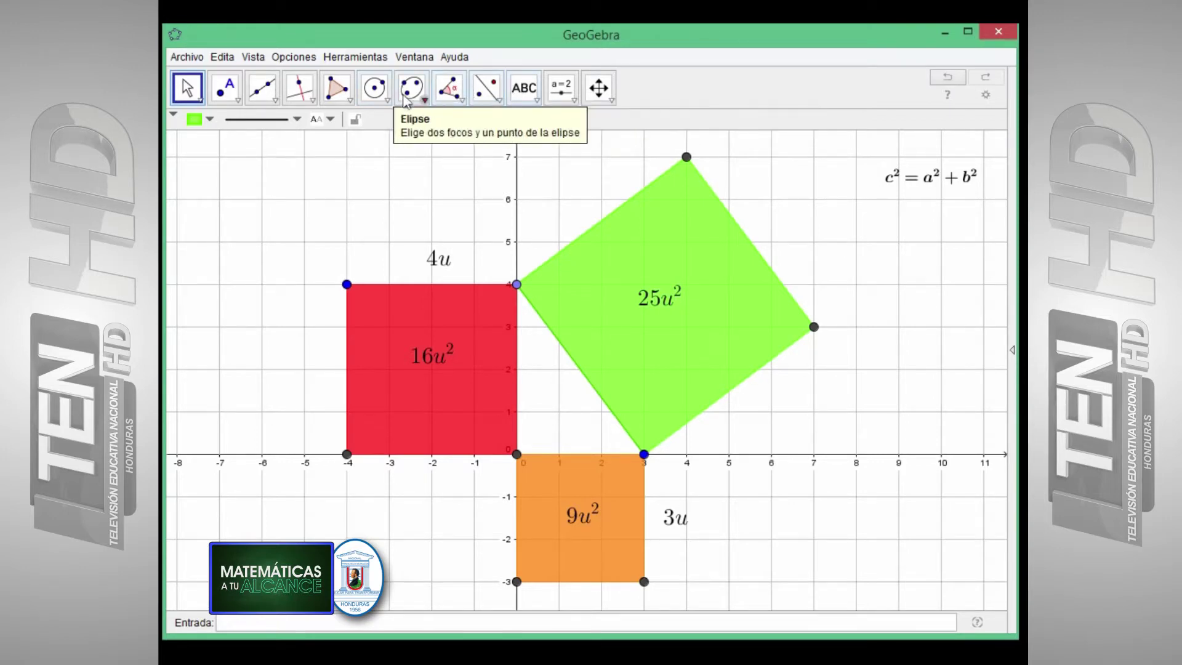
Draw a circle centered at (3, 0) through the green square's vertex at (7, 3) and mark its x-axis intersection at (8, 0)
{"action": "left_click", "coordinate": [377, 91]}
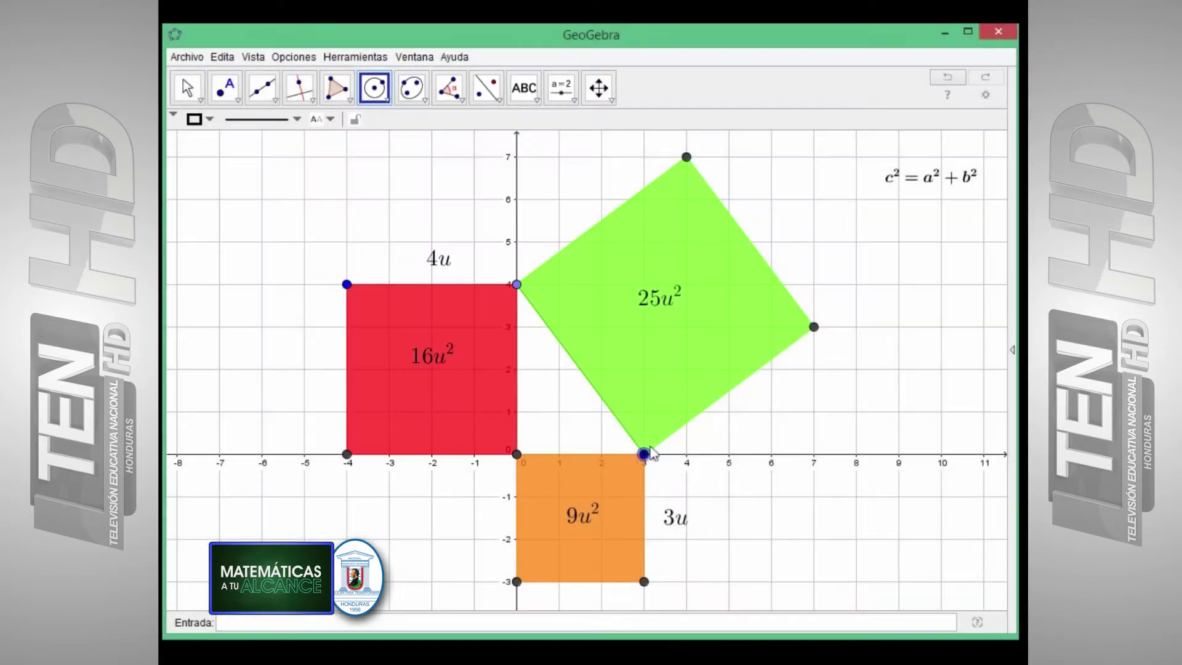
{"action": "left_click", "coordinate": [644, 454]}
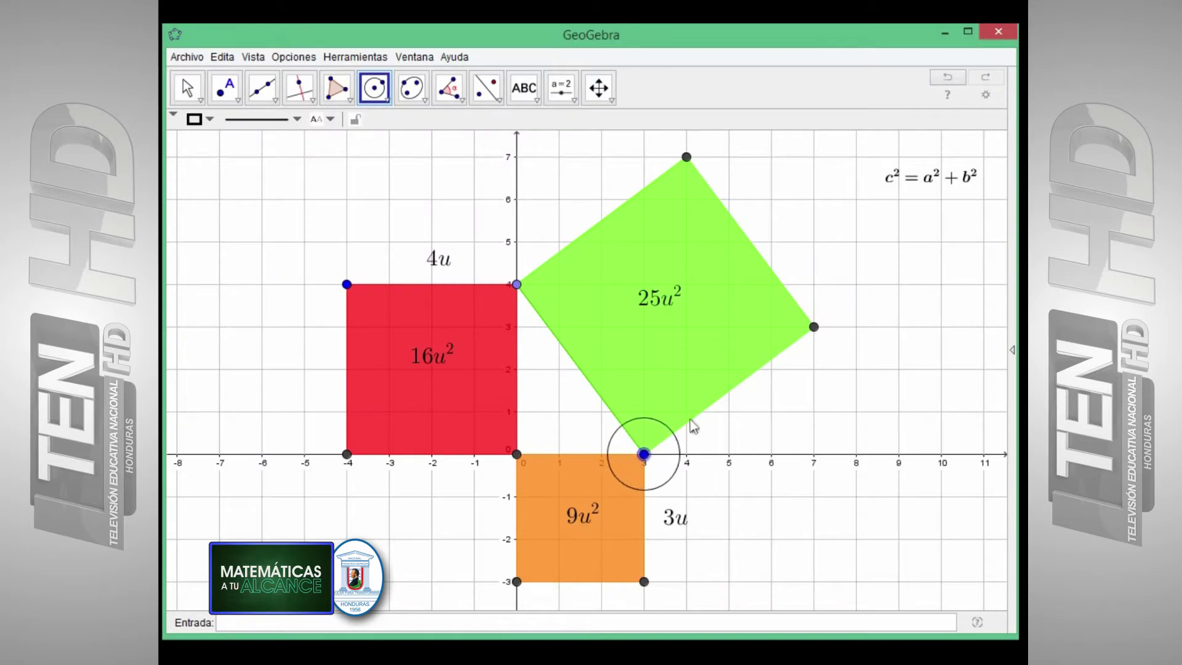
{"action": "left_click", "coordinate": [813, 328]}
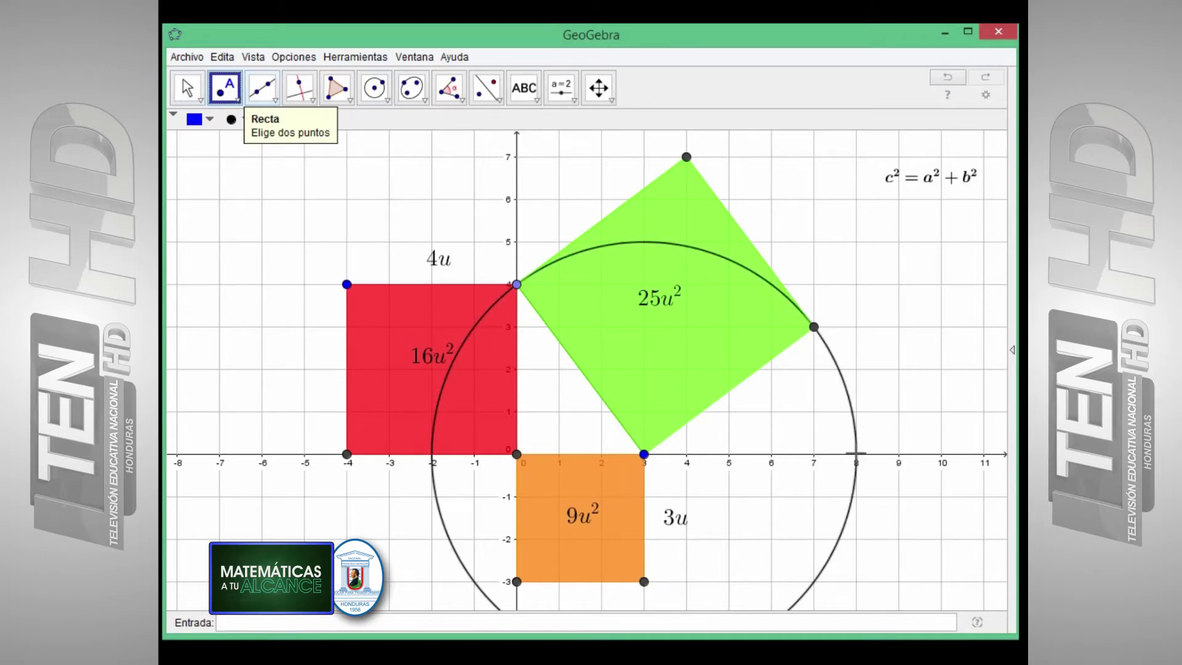
{"action": "left_click", "coordinate": [855, 454]}
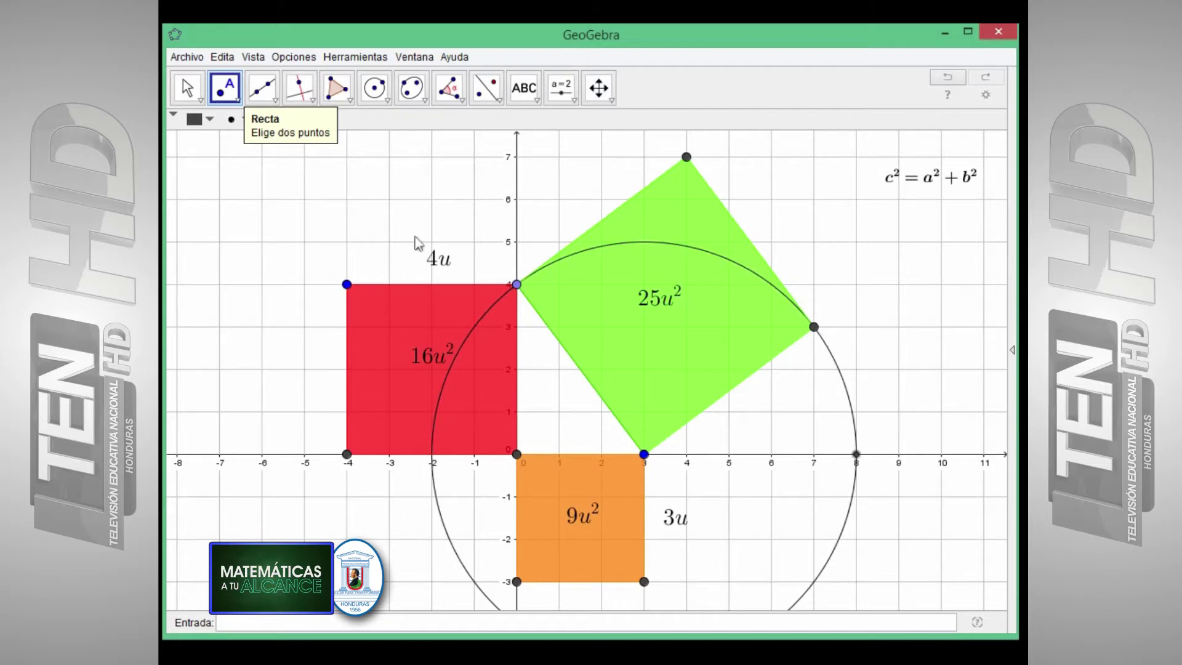
Hide the circle through its object properties, keeping the intersection point on the x-axis, and close the properties
{"action": "left_click", "coordinate": [189, 89]}
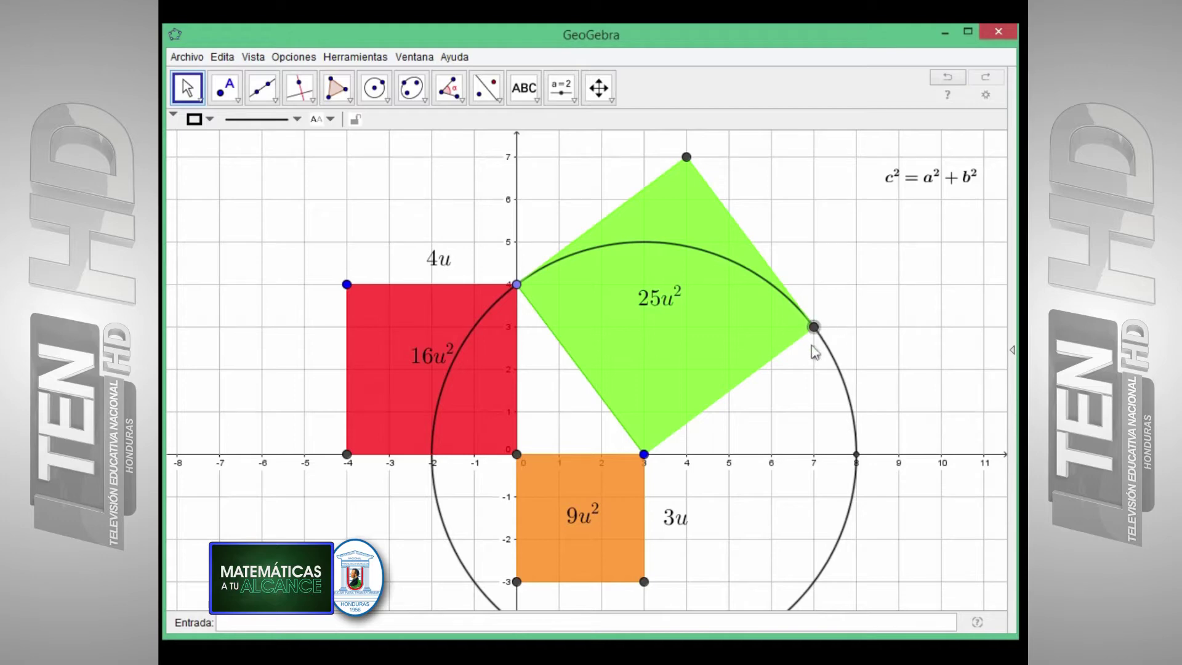
{"action": "left_click", "coordinate": [986, 98]}
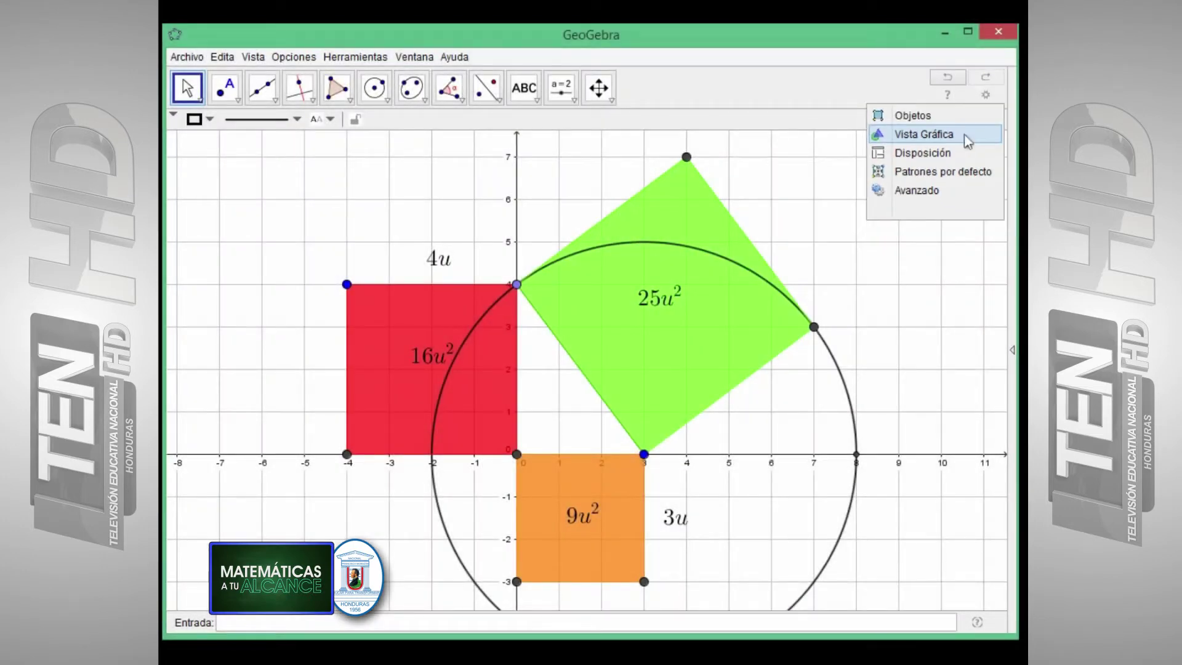
{"action": "left_click", "coordinate": [964, 134]}
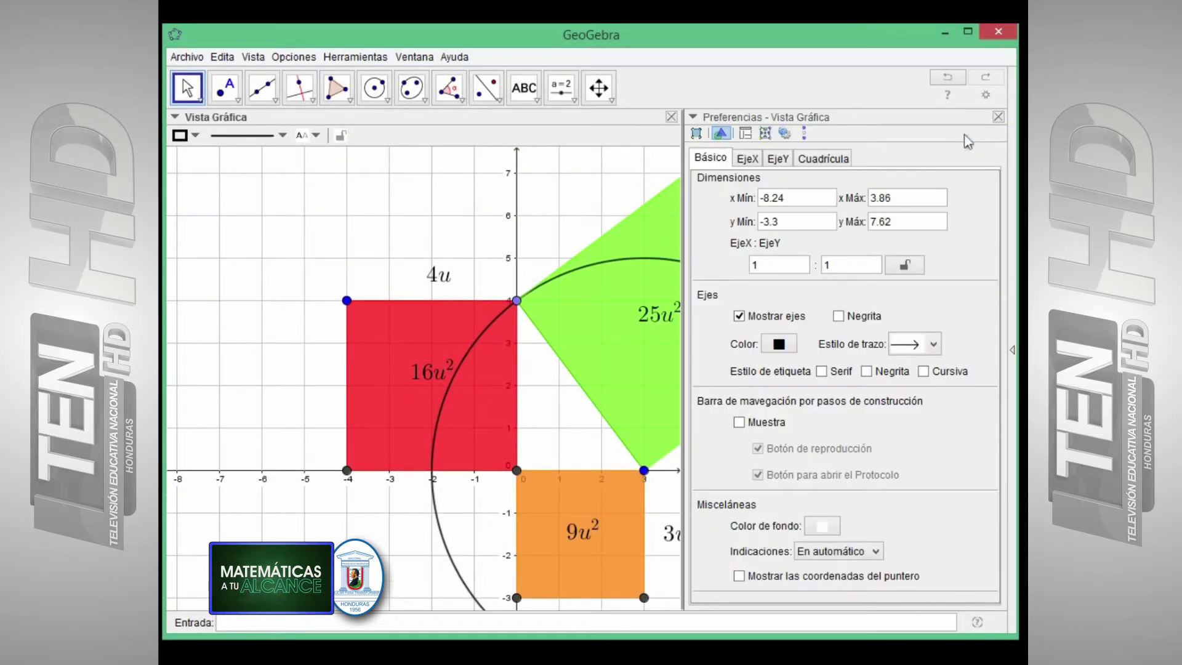
{"action": "left_click", "coordinate": [698, 135]}
{"action": "left_click", "coordinate": [721, 179]}
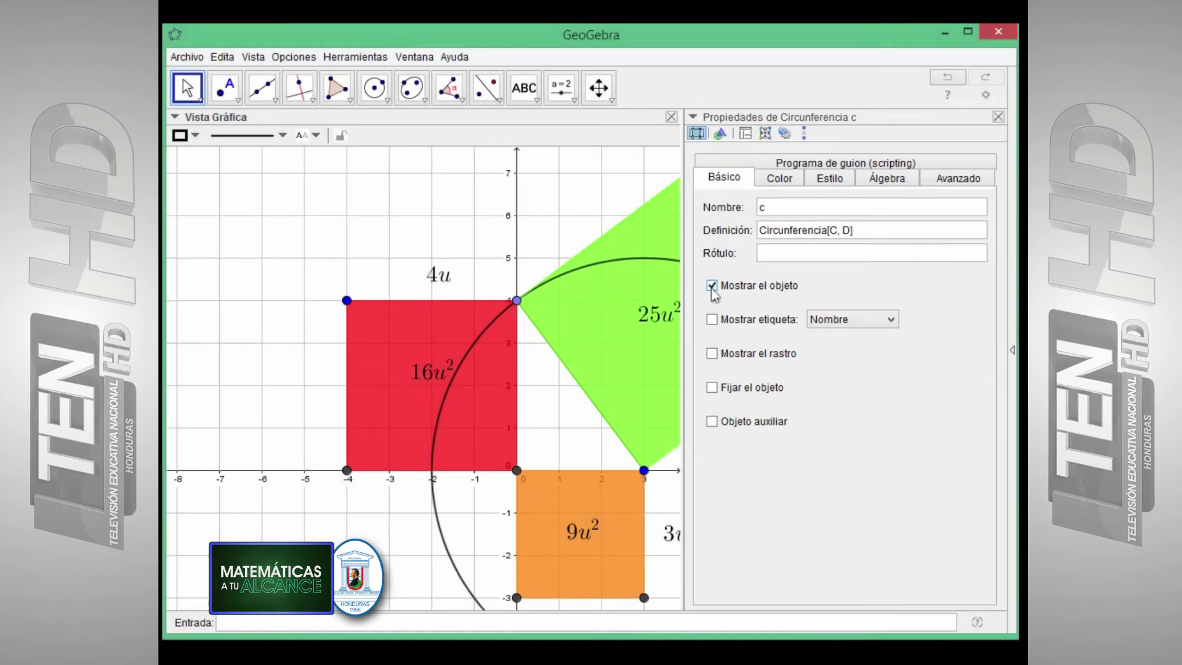
{"action": "left_click", "coordinate": [712, 286]}
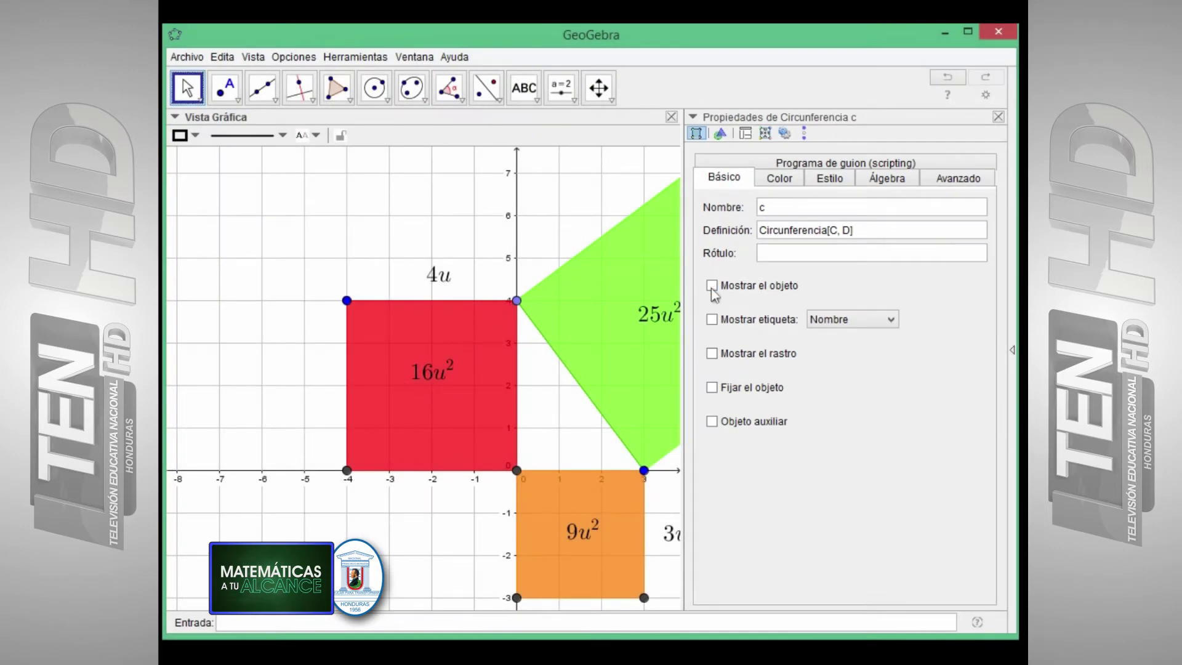
{"action": "left_click", "coordinate": [998, 117]}
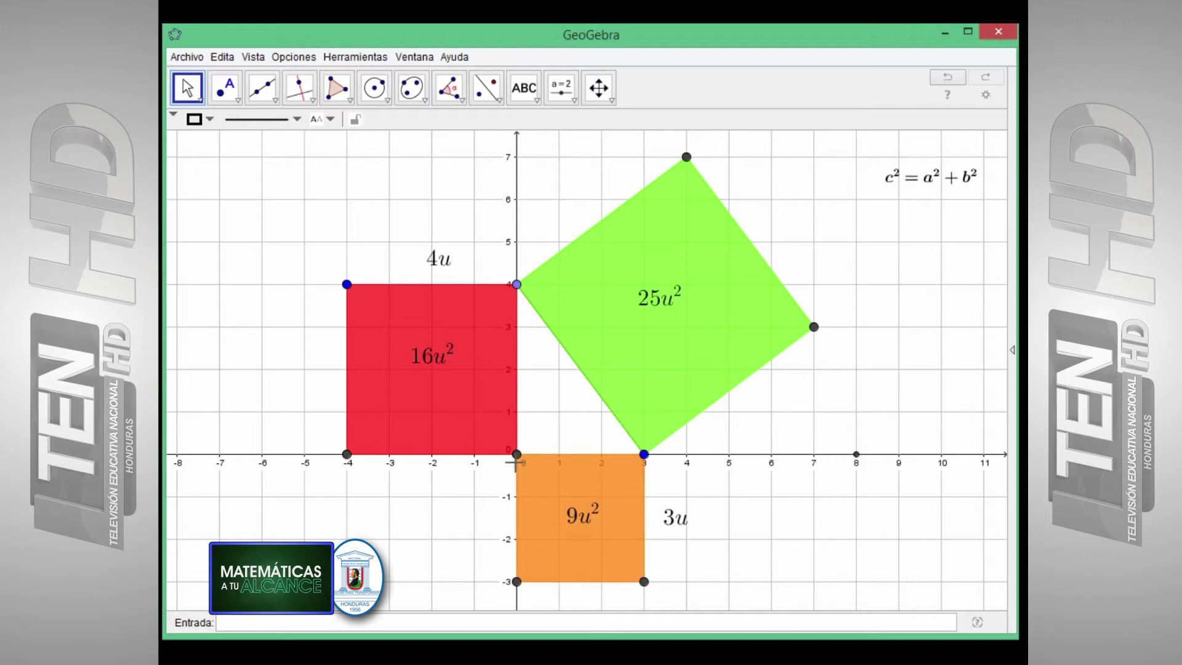
Add the text 5u as a LaTeX formula just outside the middle of the green square's lower-right side
{"action": "left_click", "coordinate": [530, 97]}
{"action": "left_click", "coordinate": [535, 94]}
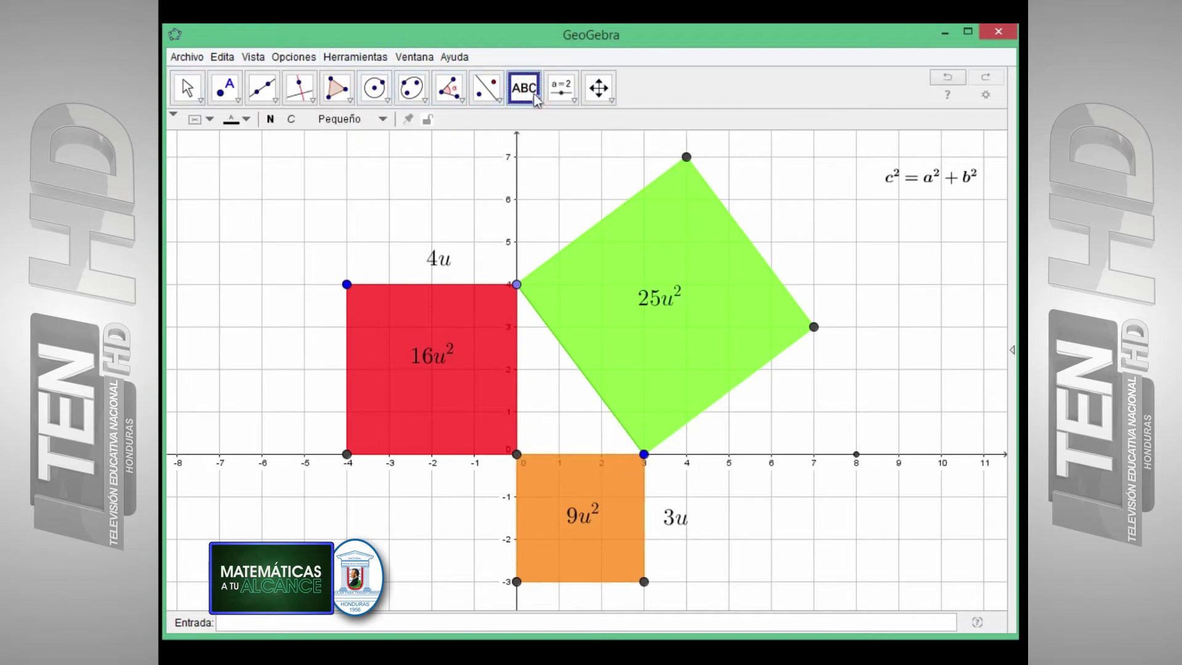
{"action": "left_click", "coordinate": [538, 100]}
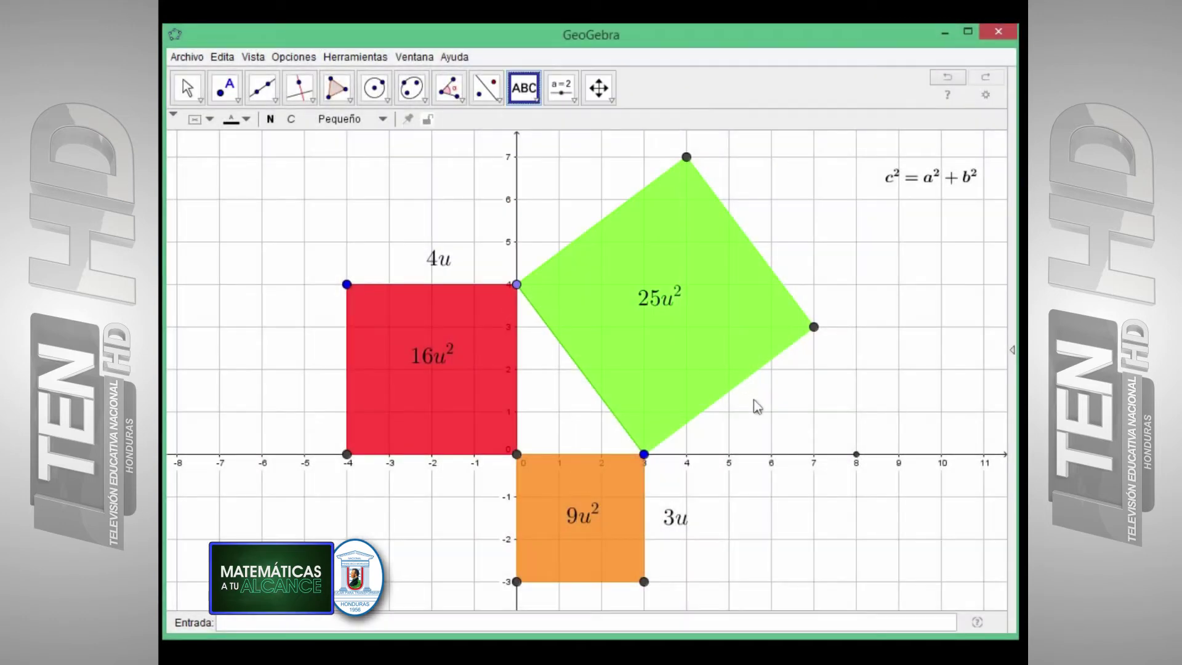
{"action": "left_click", "coordinate": [752, 403]}
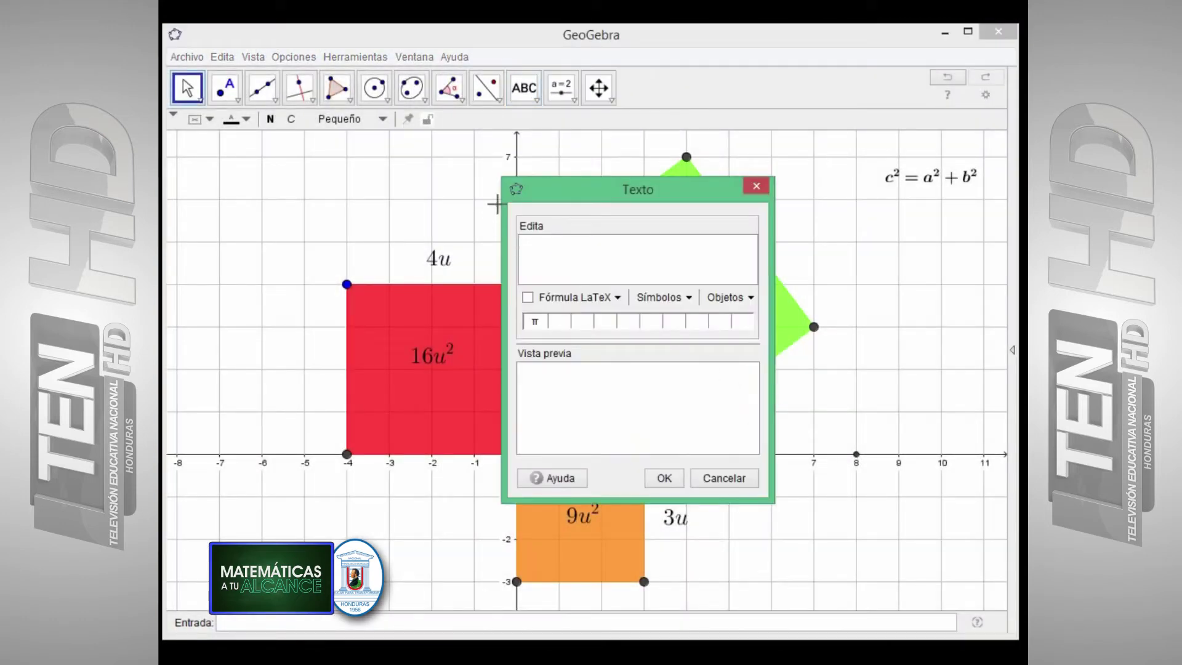
{"action": "type", "text": "5u"}
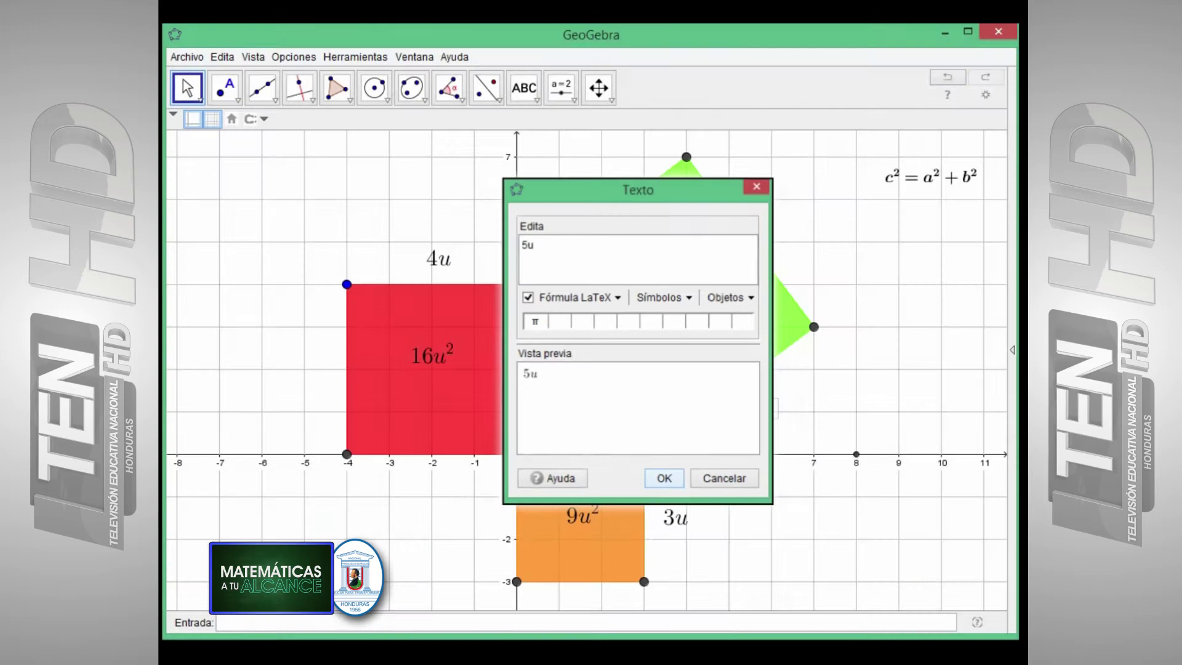
{"action": "left_click", "coordinate": [662, 478]}
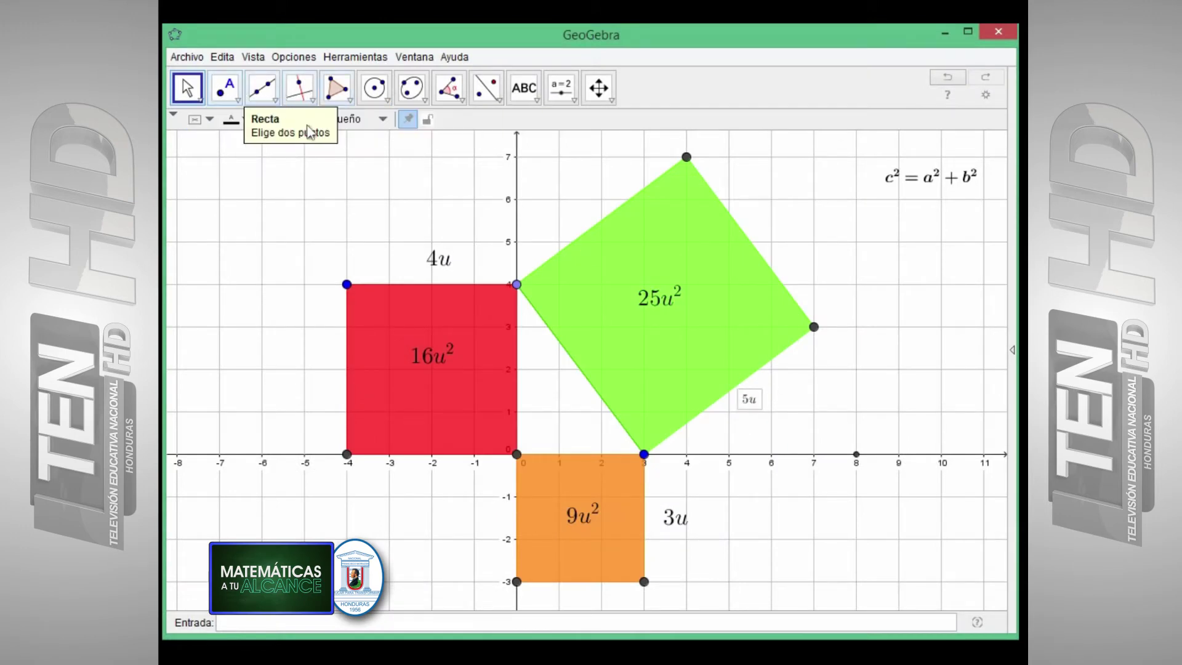
Set the 5u label's text size to Grande and adjust its position beside the green square
{"action": "left_click", "coordinate": [377, 120]}
{"action": "left_click", "coordinate": [367, 215]}
{"action": "left_click_drag", "start_coordinate": [743, 398], "coordinate": [734, 400]}
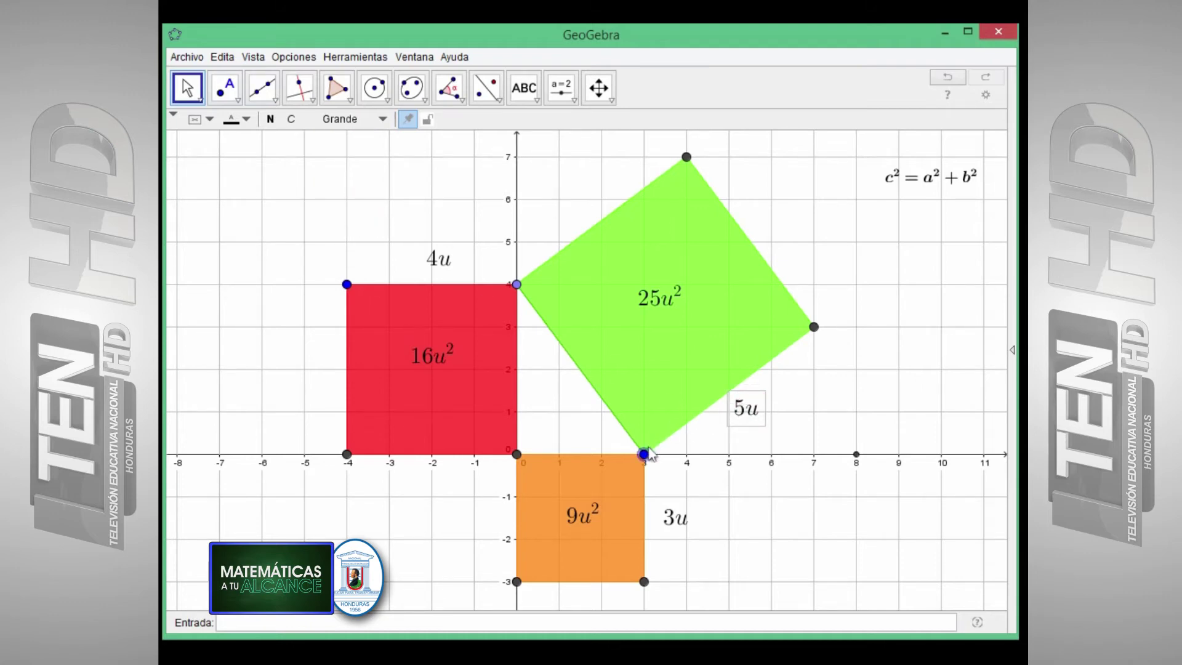